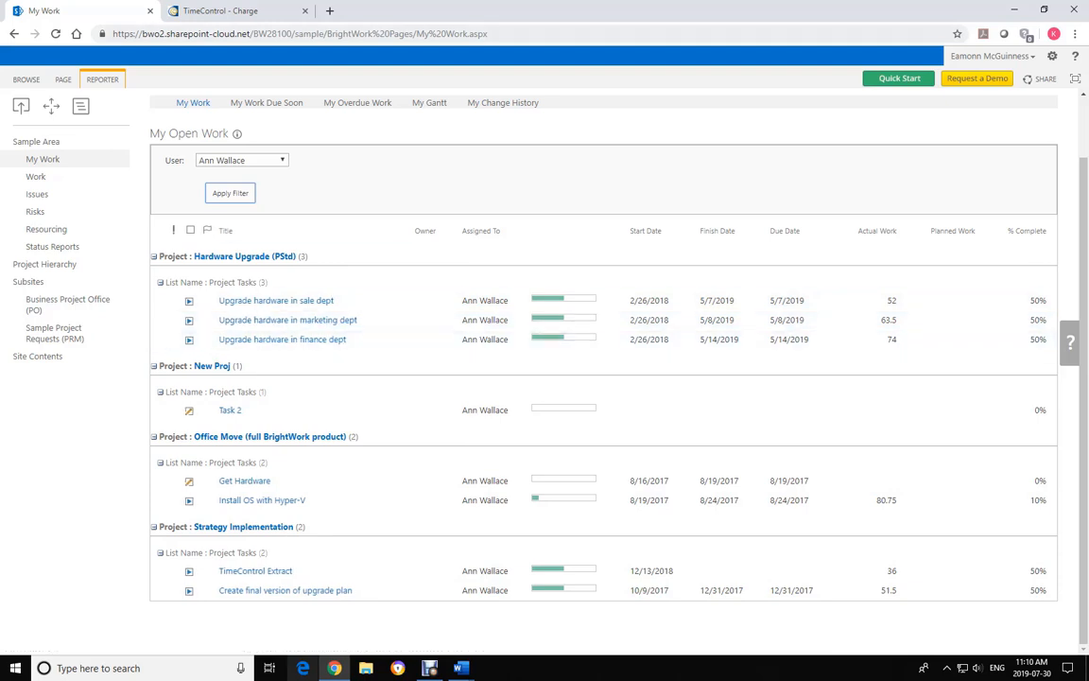
In Tables > Charge, select the HARDWARE UPGRADE charge code and show its task-level child codes
{"action": "left_click", "coordinate": [219, 10]}
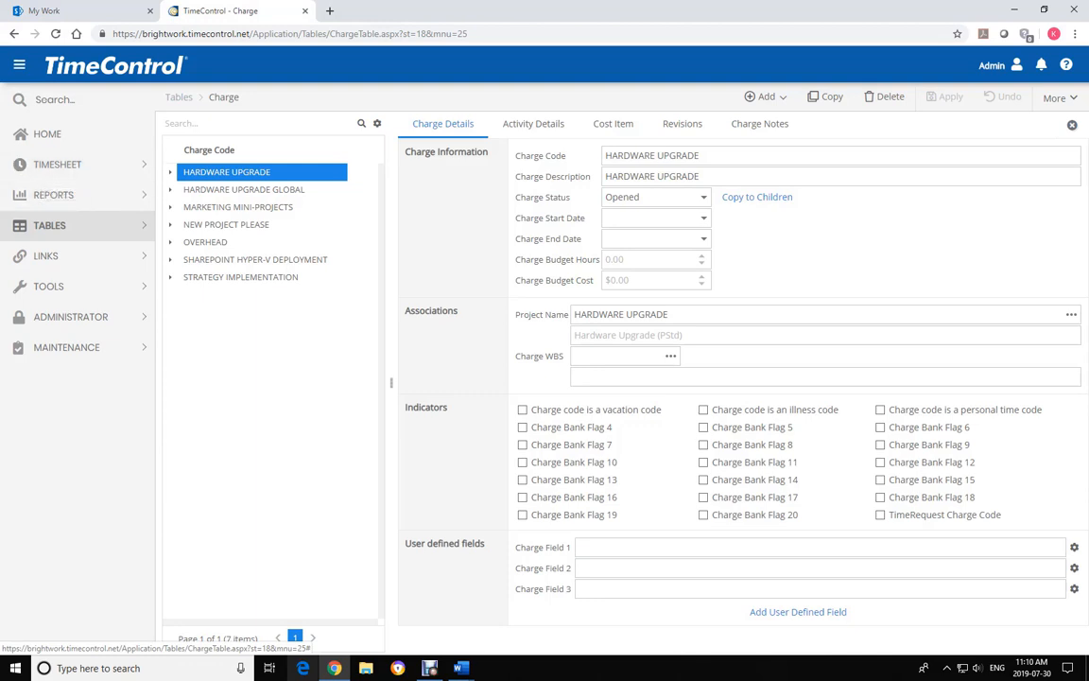
{"action": "left_click", "coordinate": [52, 253]}
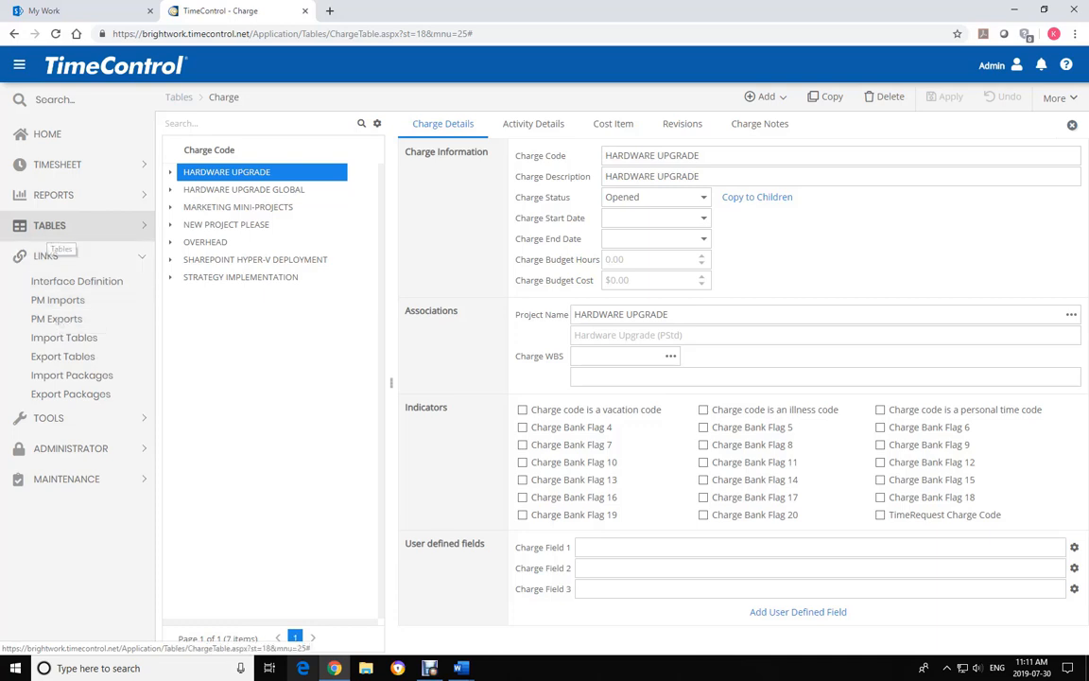
{"action": "left_click", "coordinate": [52, 225]}
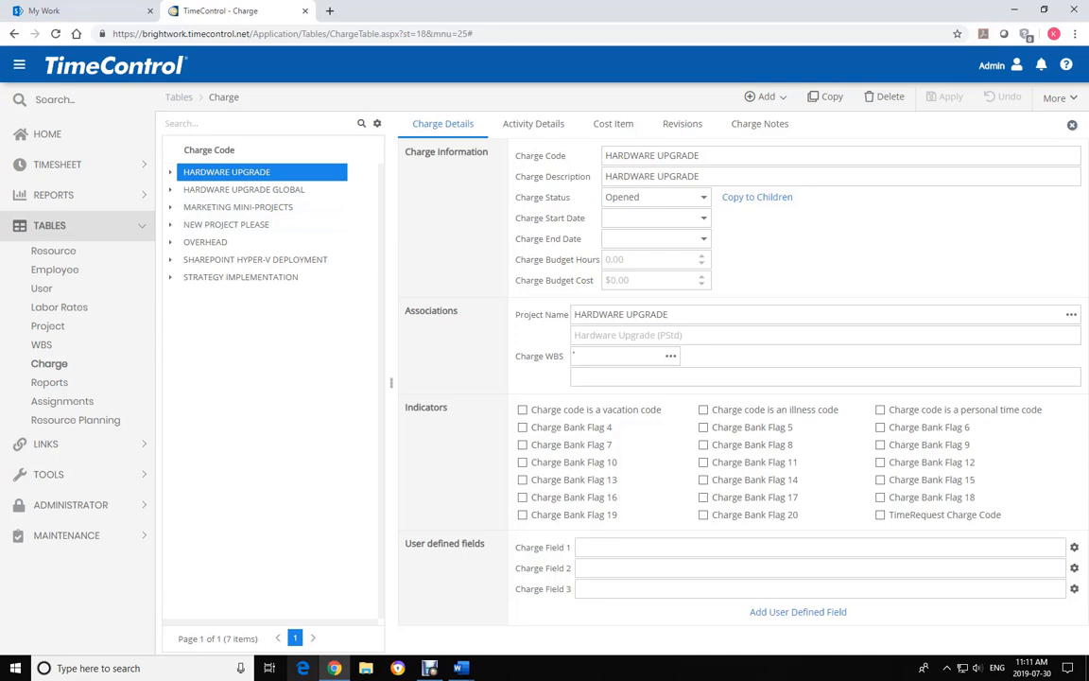
{"action": "left_click", "coordinate": [227, 171]}
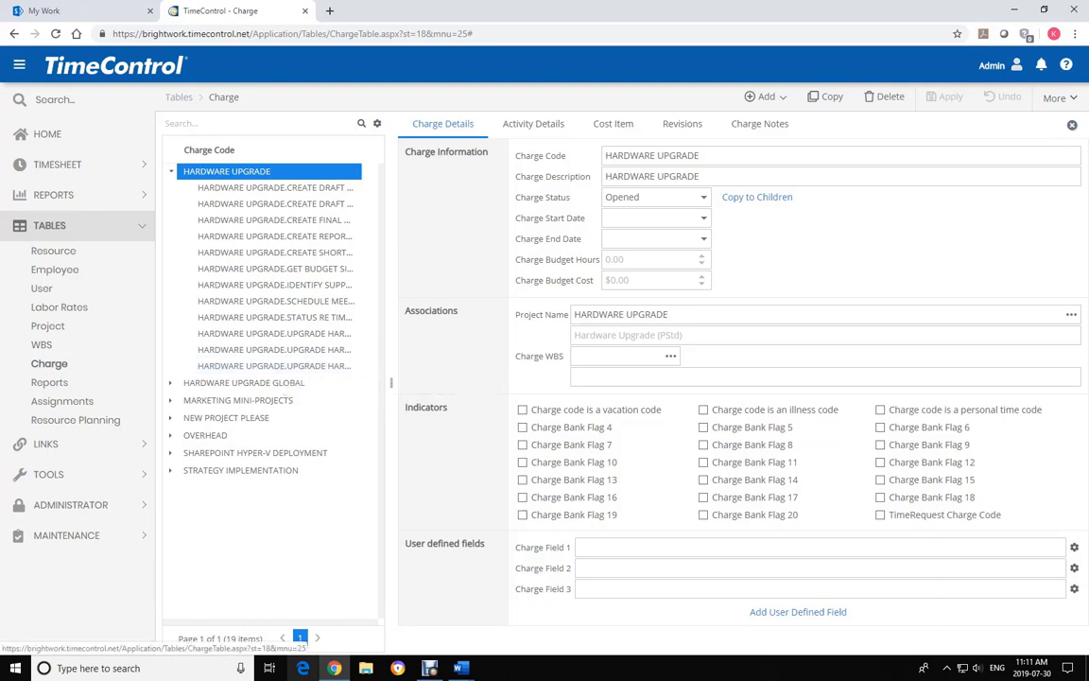
{"action": "left_click", "coordinate": [991, 64]}
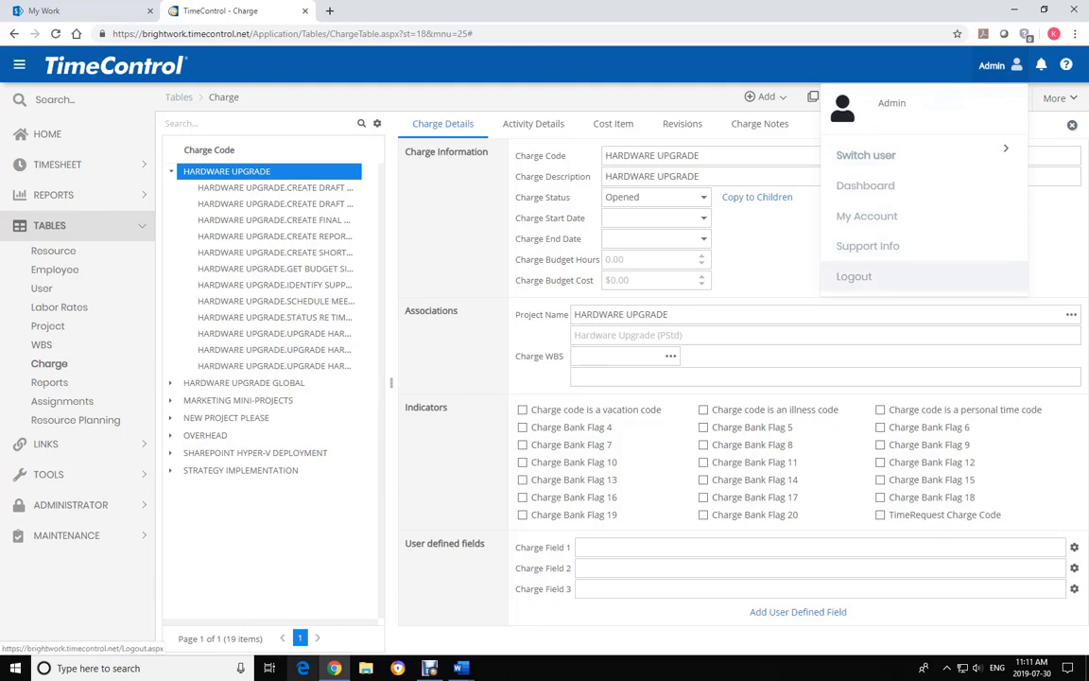
Log out of the admin session and sign in with the employee's user code and password
{"action": "left_click", "coordinate": [854, 276]}
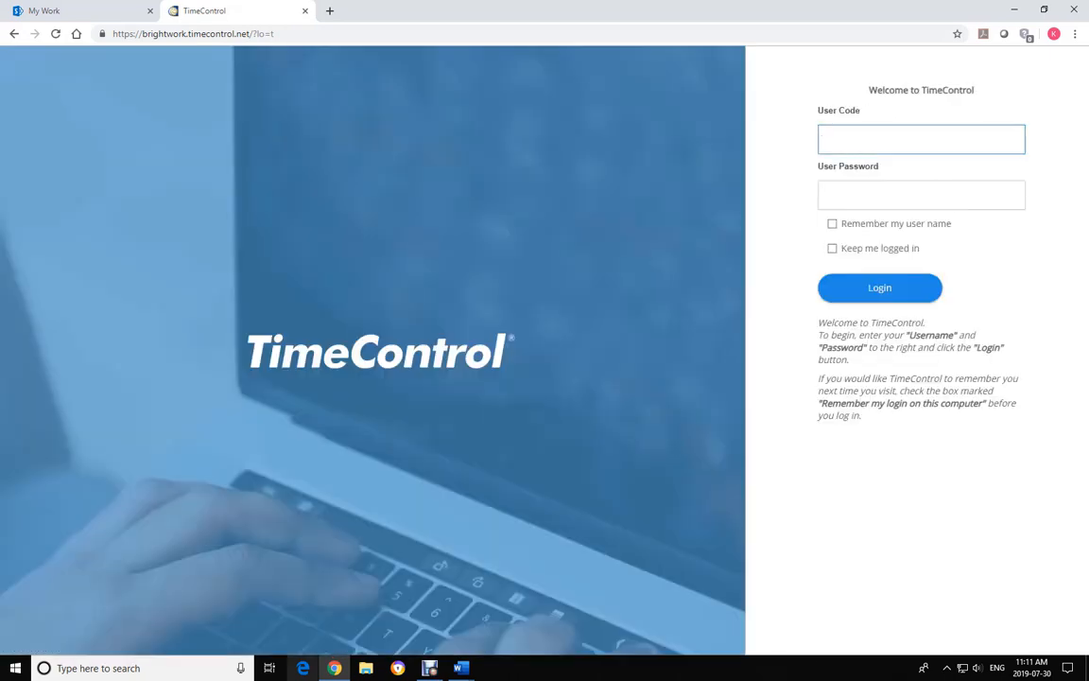
{"action": "left_click", "coordinate": [921, 194]}
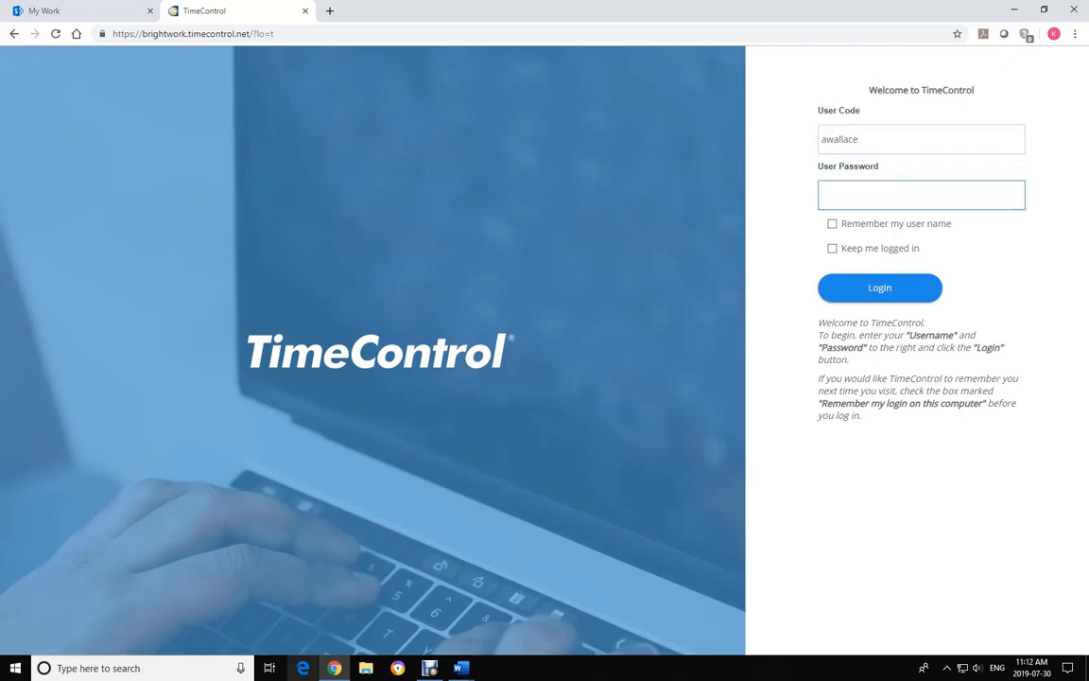
{"action": "type", "text": "passwor"}
{"action": "key", "text": "Return"}
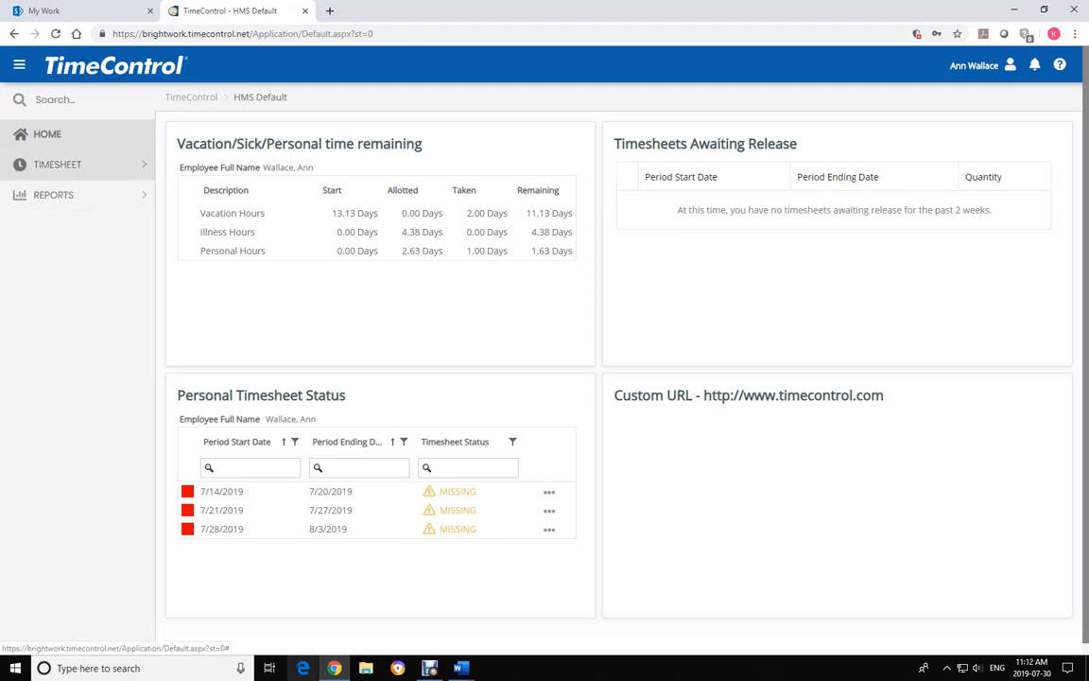
Start a new timesheet entry and choose the week of July 14–20, 2019
{"action": "left_click", "coordinate": [56, 164]}
{"action": "left_click", "coordinate": [42, 208]}
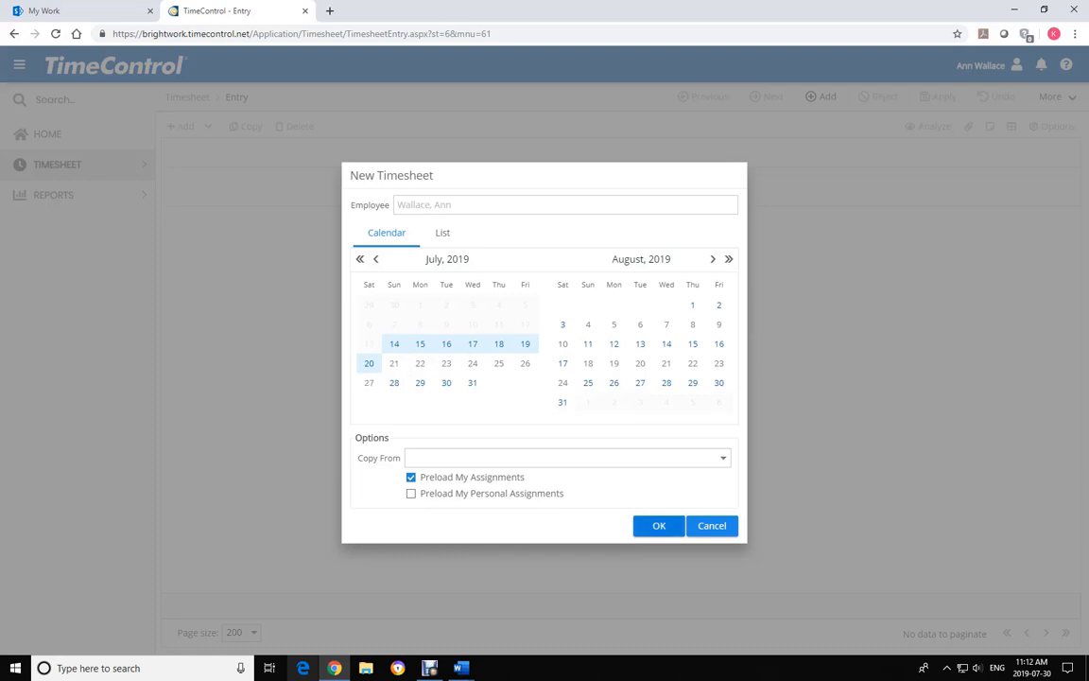
Create the 7/14–7/20/2019 draft timesheet with the employee's assignments preloaded
{"action": "left_click", "coordinate": [561, 346]}
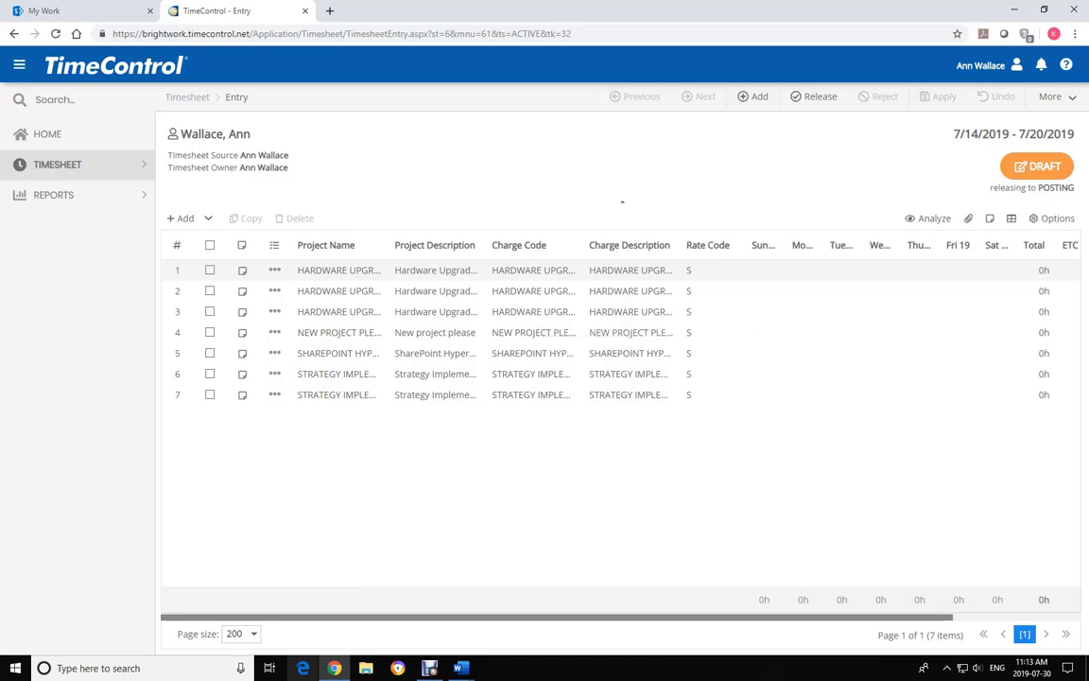
Enter 4h Monday and 4h Tuesday on rows 1 and 3, leaving row 2 empty
{"action": "left_click", "coordinate": [802, 270]}
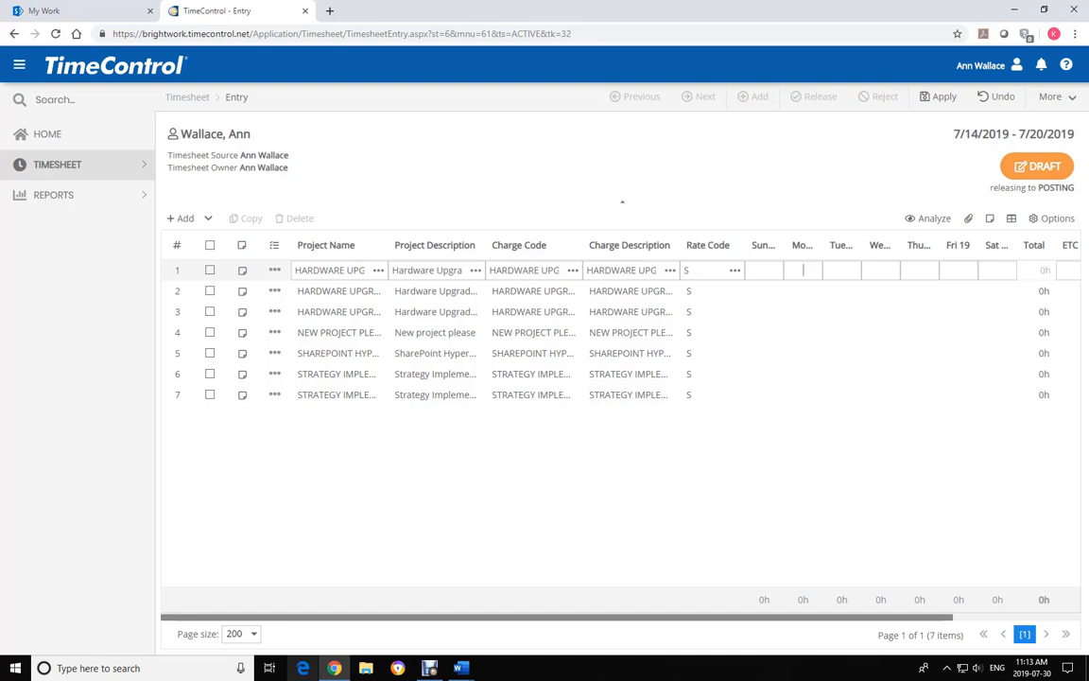
{"action": "type", "text": "4"}
{"action": "key", "text": "Tab"}
{"action": "type", "text": "4"}
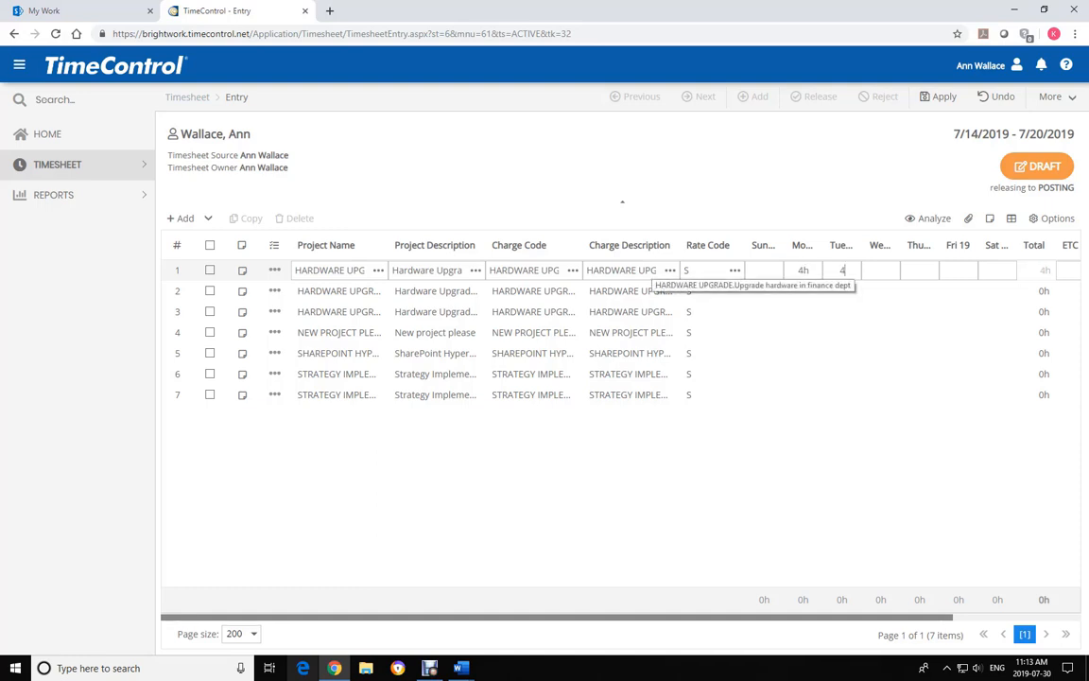
{"action": "left_click", "coordinate": [624, 290]}
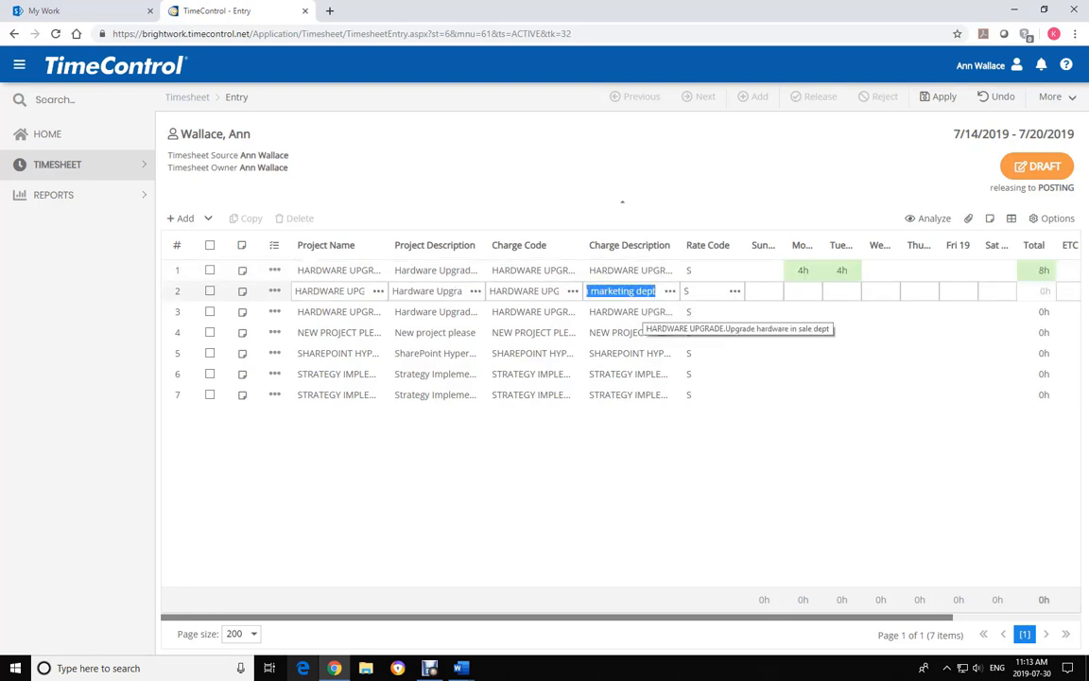
{"action": "key", "text": "Home"}
{"action": "left_click", "coordinate": [621, 311]}
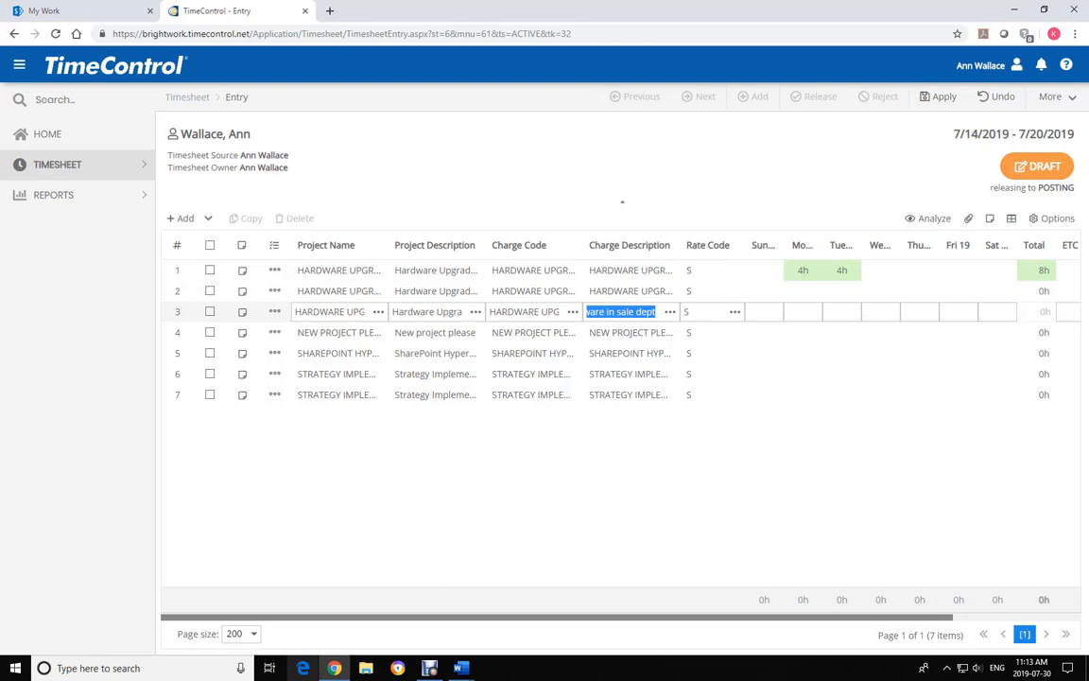
{"action": "left_click", "coordinate": [802, 311]}
{"action": "type", "text": "4"}
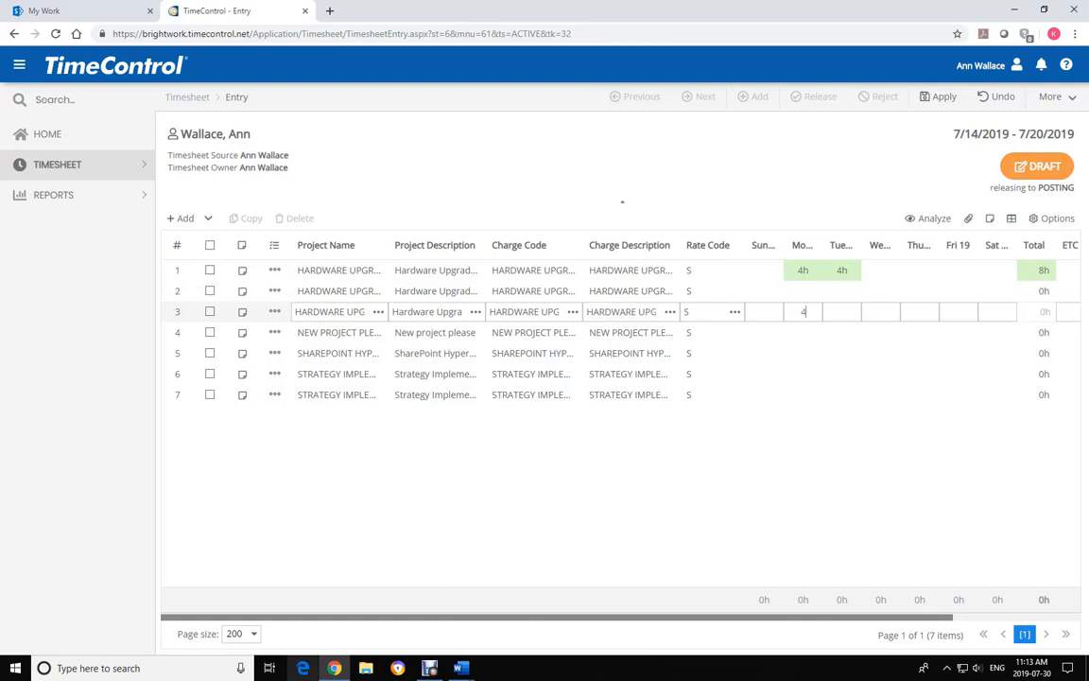
{"action": "key", "text": "Tab"}
{"action": "type", "text": "4"}
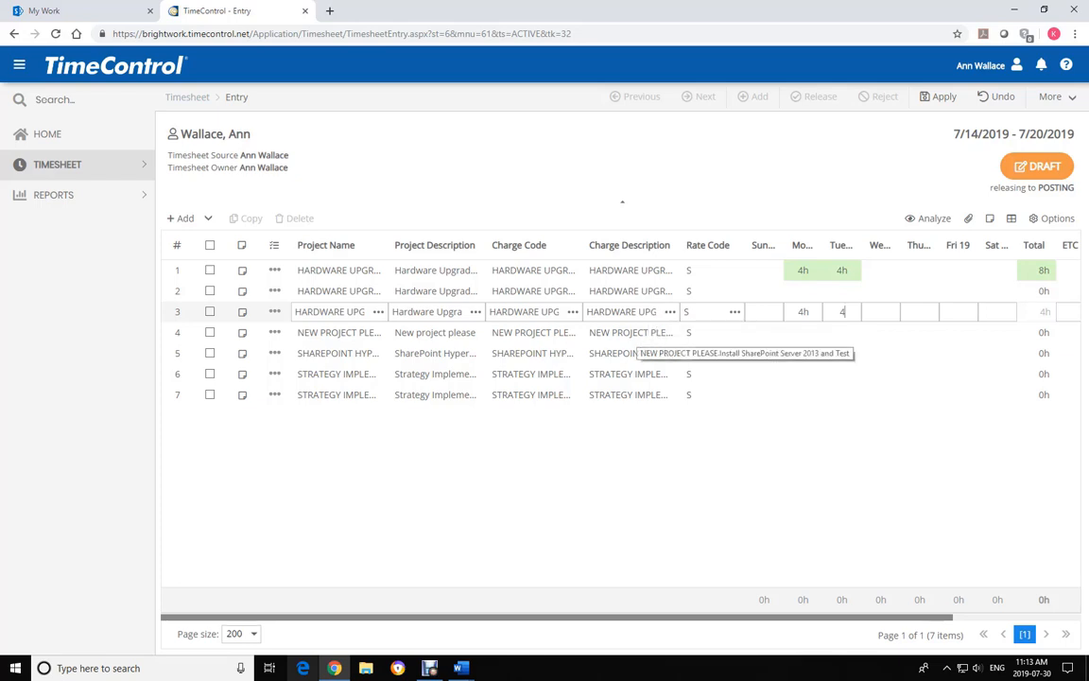
Enter 4h on row 4, 25h4 on row 5, 4h on rows 6 and 7, then apply
{"action": "left_click", "coordinate": [802, 332]}
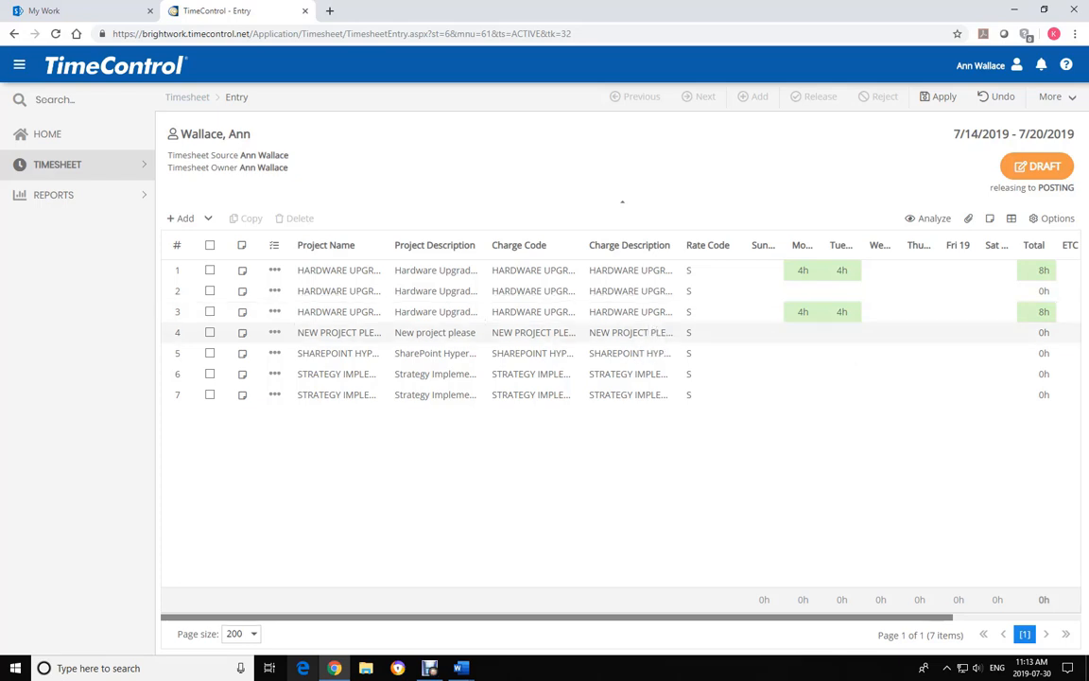
{"action": "type", "text": "4"}
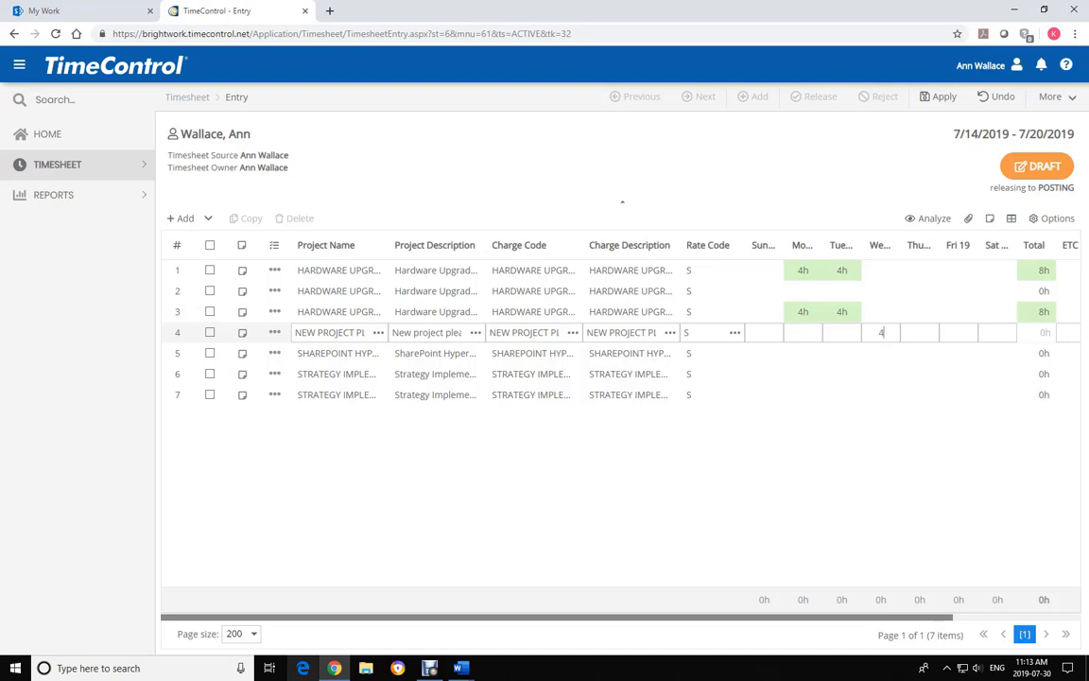
{"action": "key", "text": "Return"}
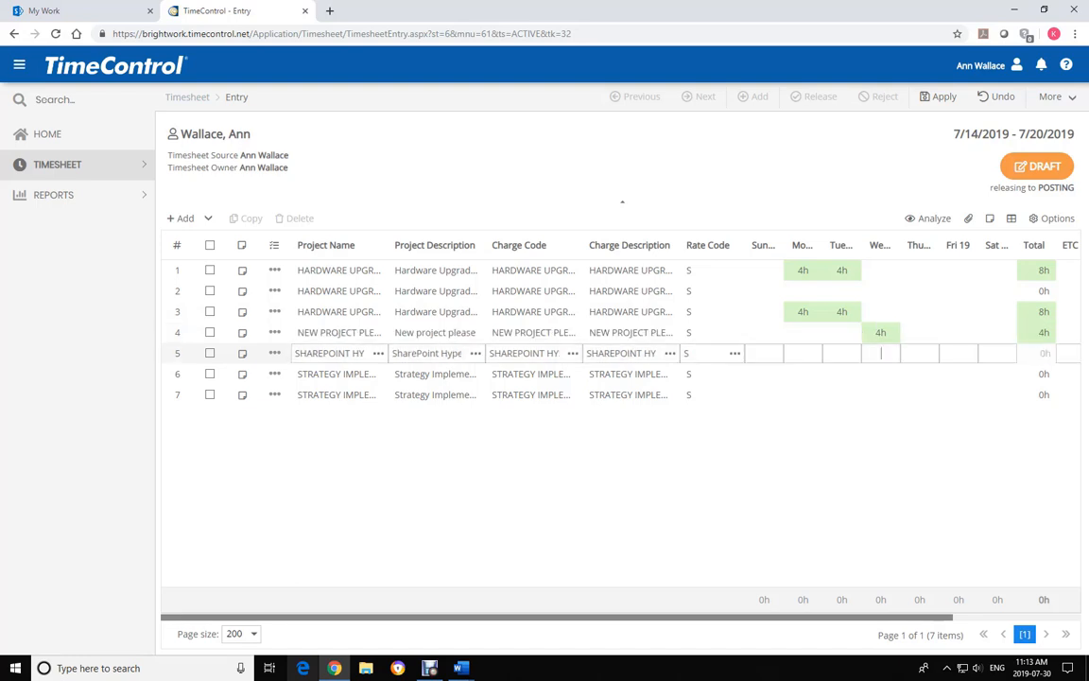
{"action": "type", "text": "25"}
{"action": "type", "text": "h"}
{"action": "type", "text": "4"}
{"action": "key", "text": "Down"}
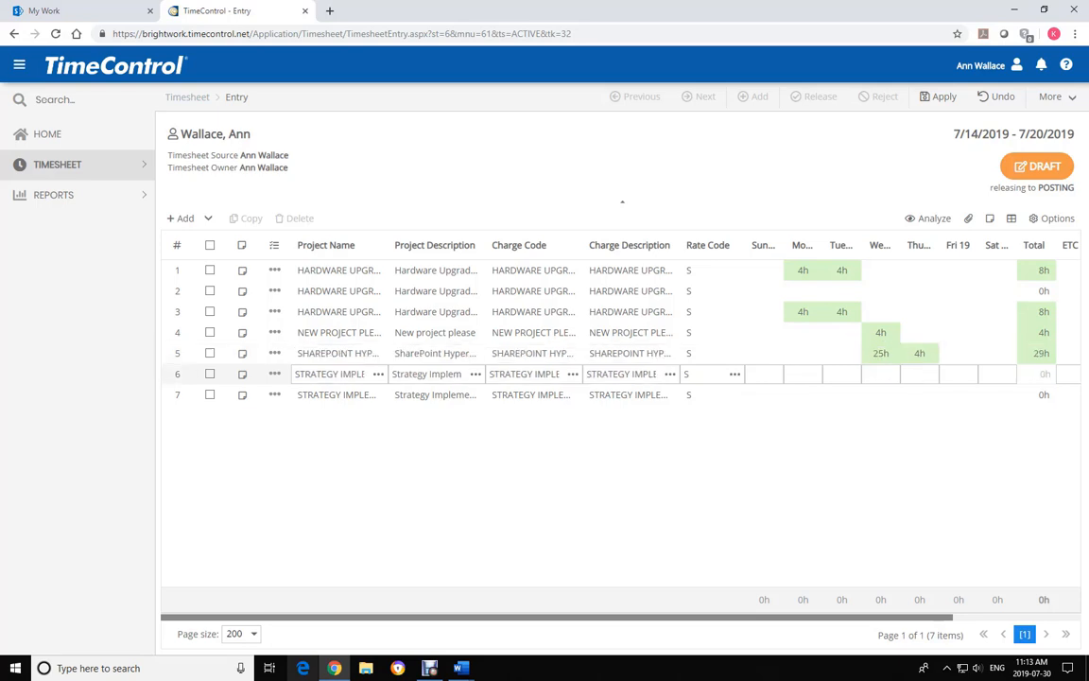
{"action": "type", "text": "4"}
{"action": "left_click", "coordinate": [958, 394]}
{"action": "type", "text": "4"}
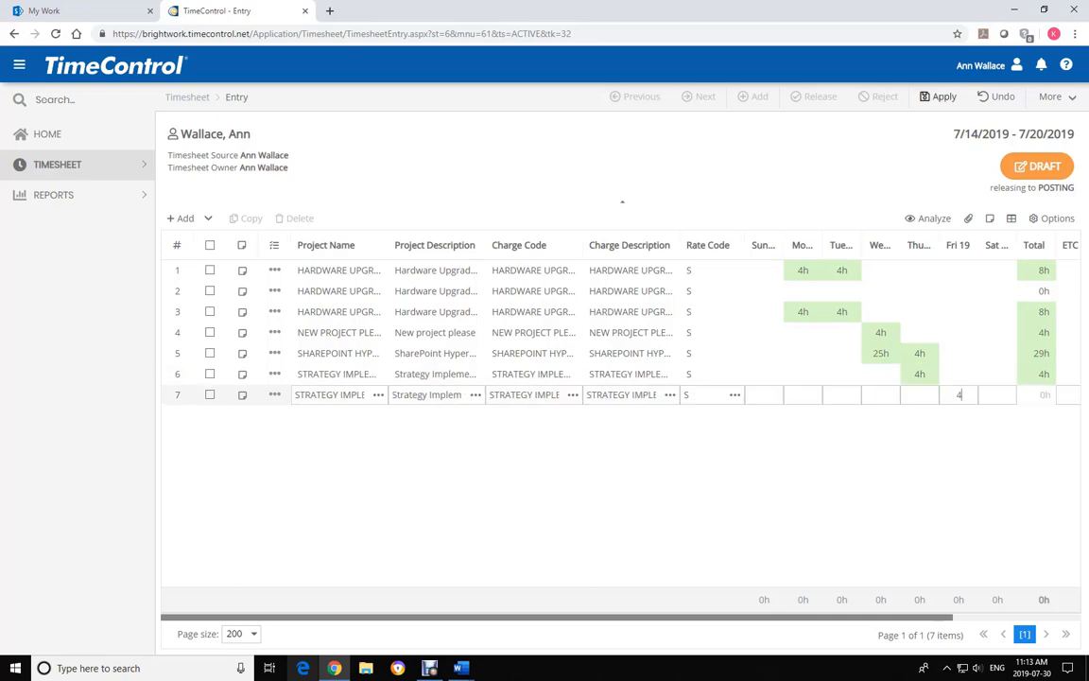
{"action": "left_click", "coordinate": [939, 96]}
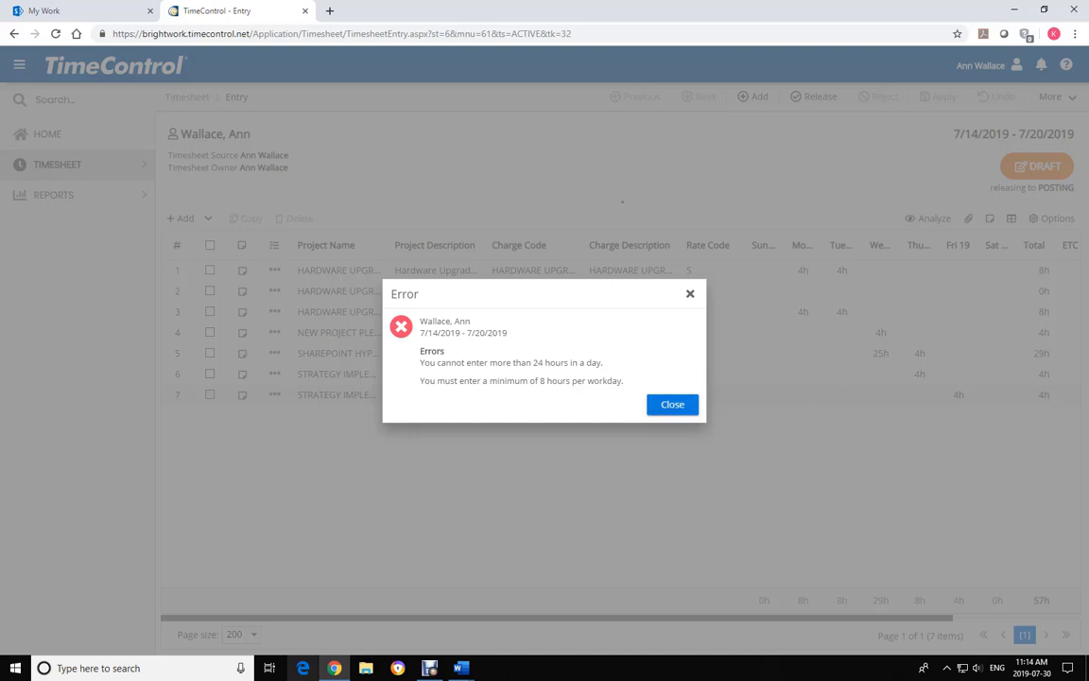
Dismiss the error, correct row 5's Wednesday to 2.5h, add 4h on row 6, and add a new line
{"action": "key", "text": "Escape"}
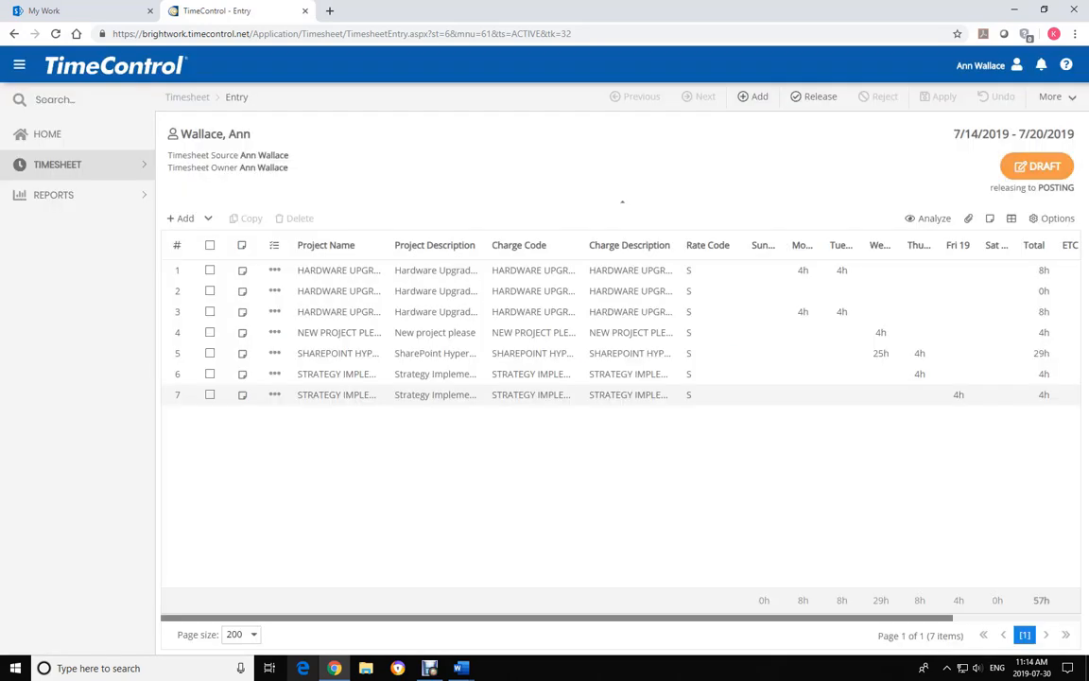
{"action": "left_click", "coordinate": [880, 352]}
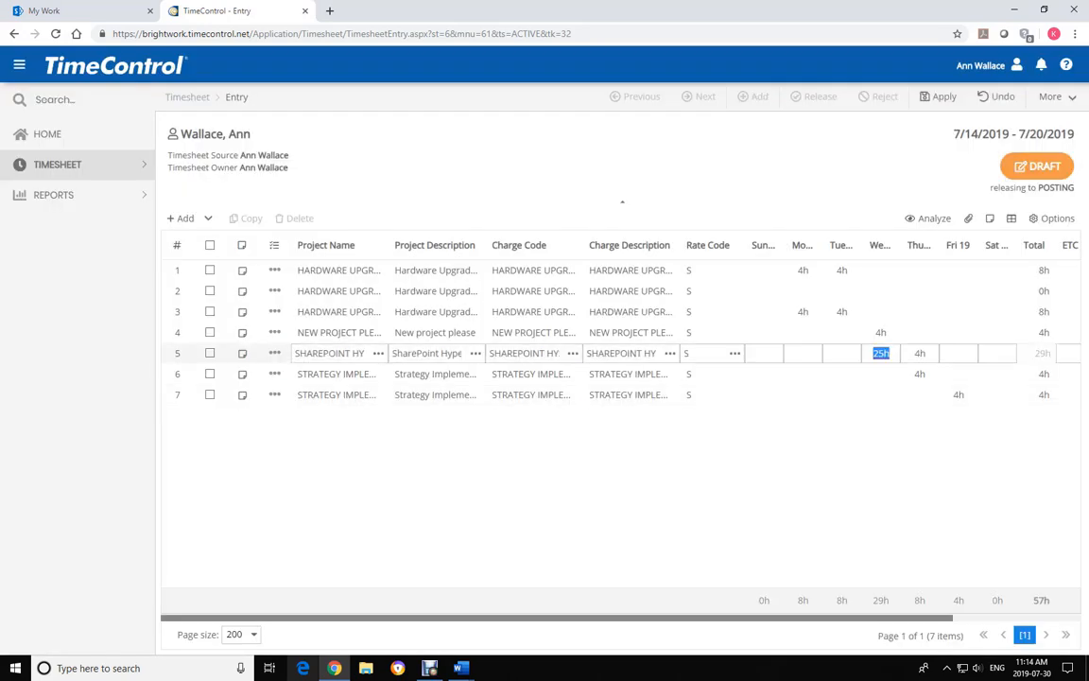
{"action": "type", "text": "2.5"}
{"action": "left_click", "coordinate": [881, 374]}
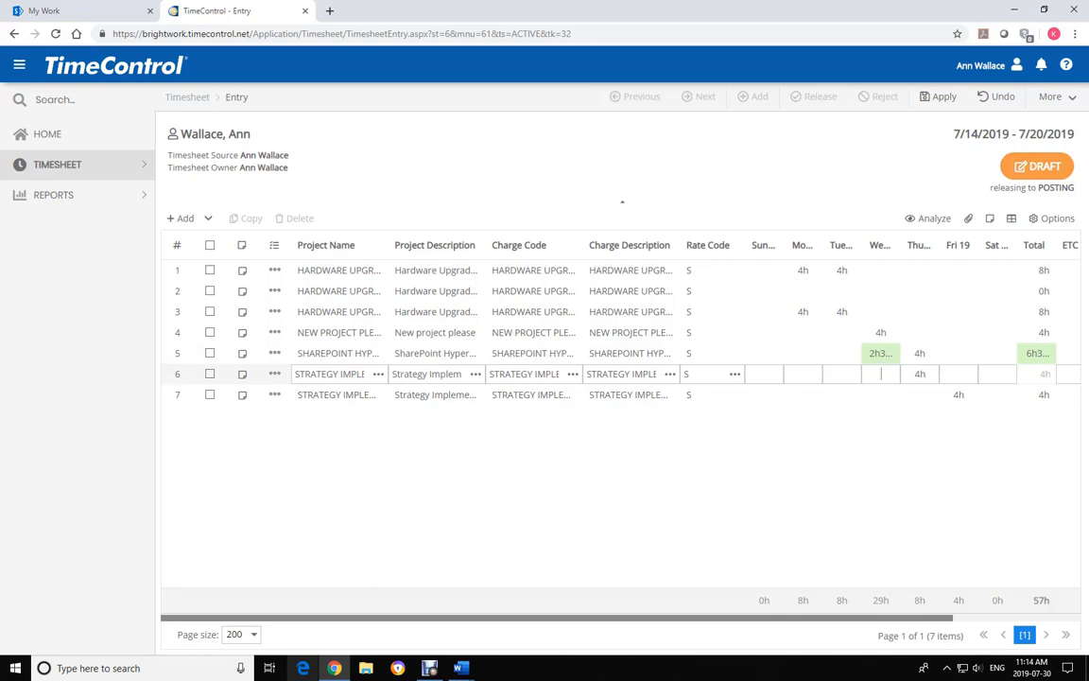
{"action": "type", "text": "4"}
{"action": "left_click", "coordinate": [959, 395]}
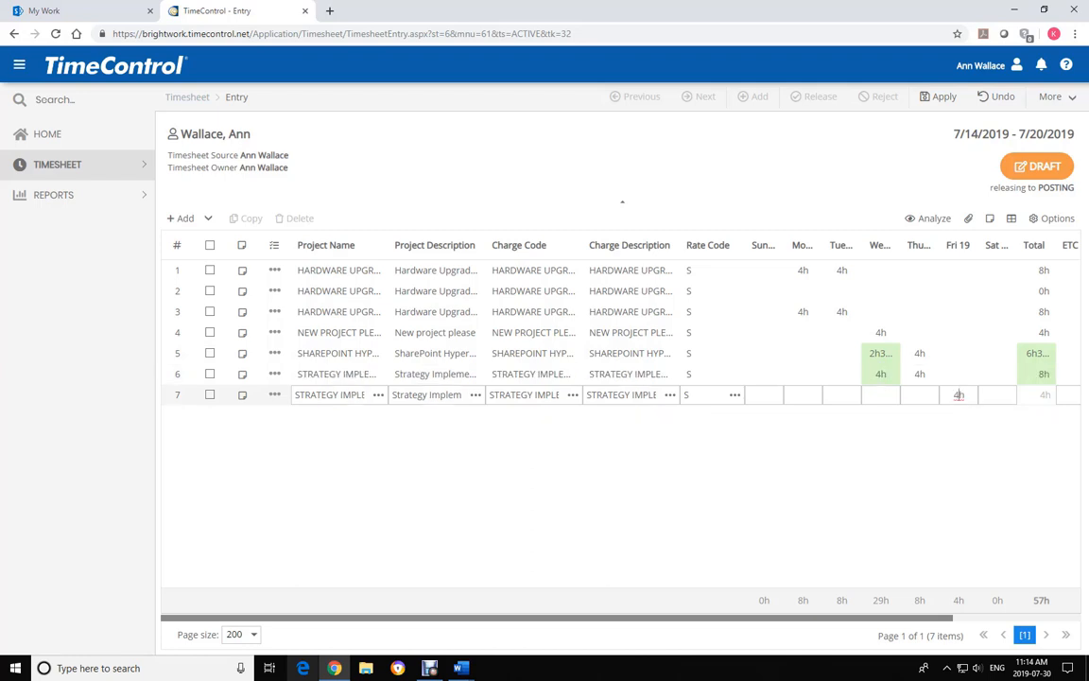
{"action": "key", "text": "Return"}
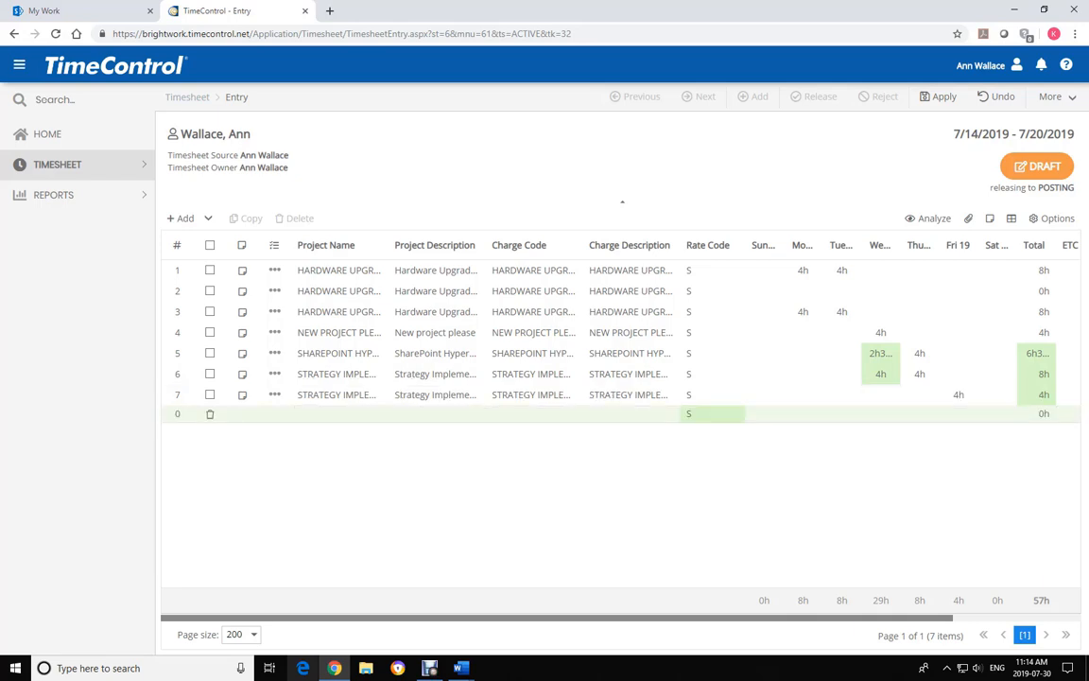
Set the new row to project OVERHEAD, charge OVERHEAD.PERS Personal, with 4 hours on Friday 19
{"action": "left_click", "coordinate": [378, 414]}
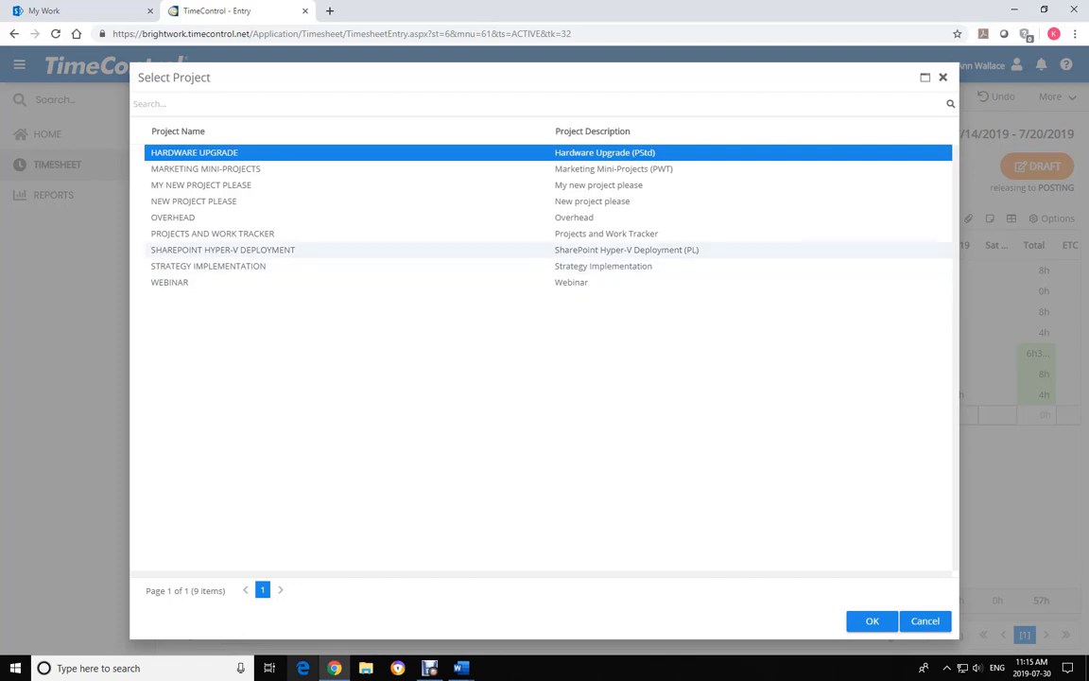
{"action": "left_click", "coordinate": [173, 218]}
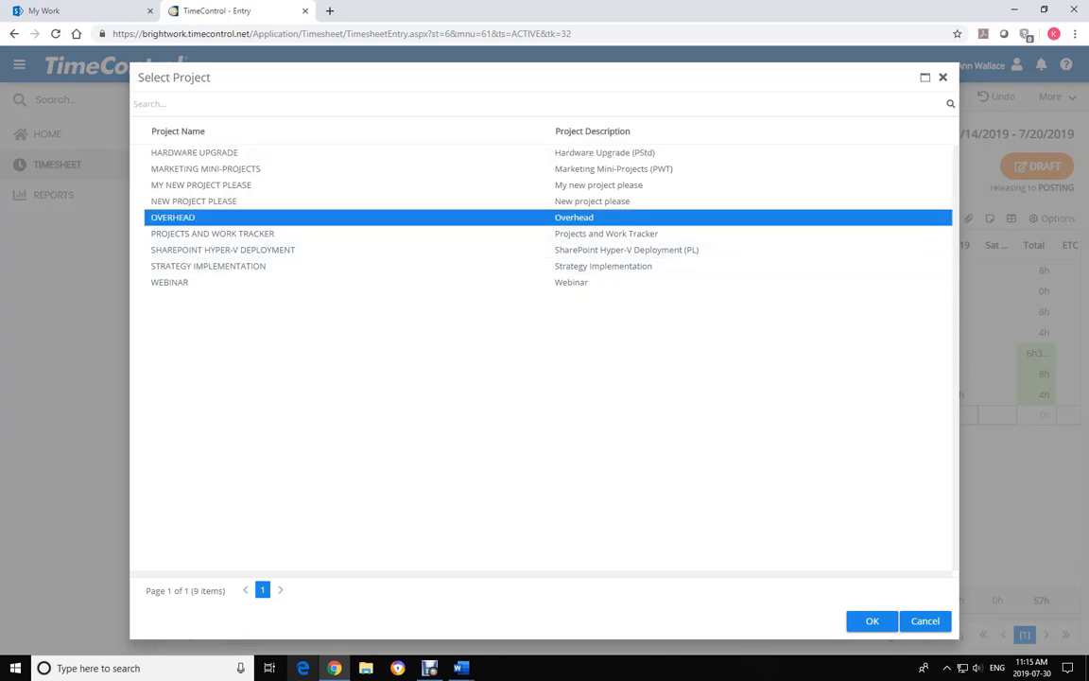
{"action": "key", "text": "Return"}
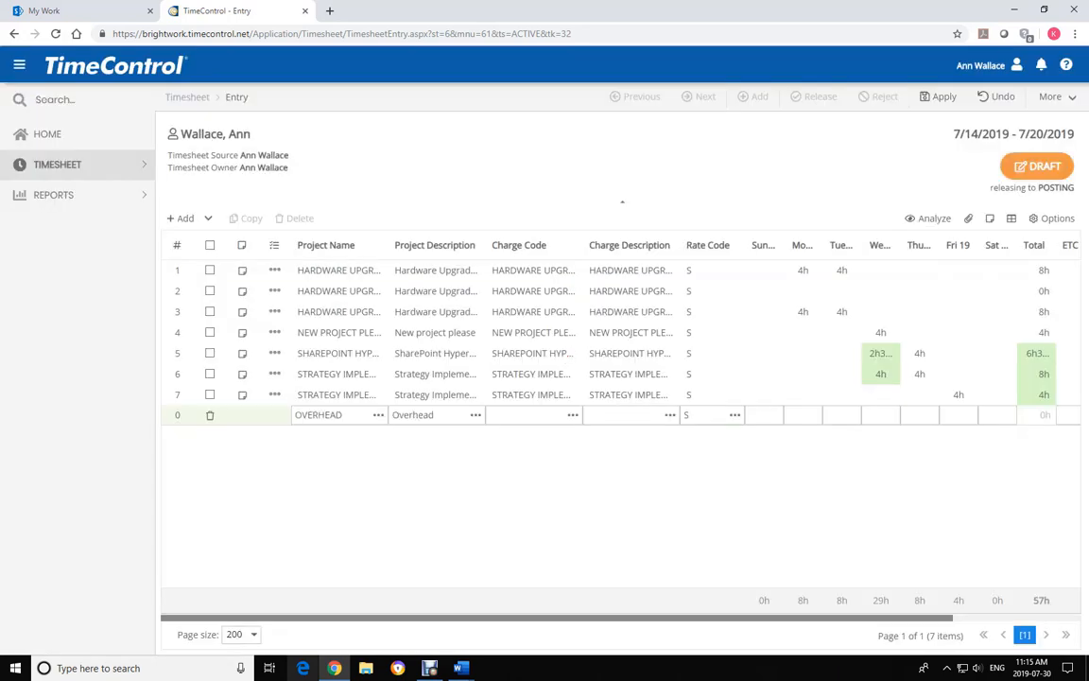
{"action": "key", "text": "Return"}
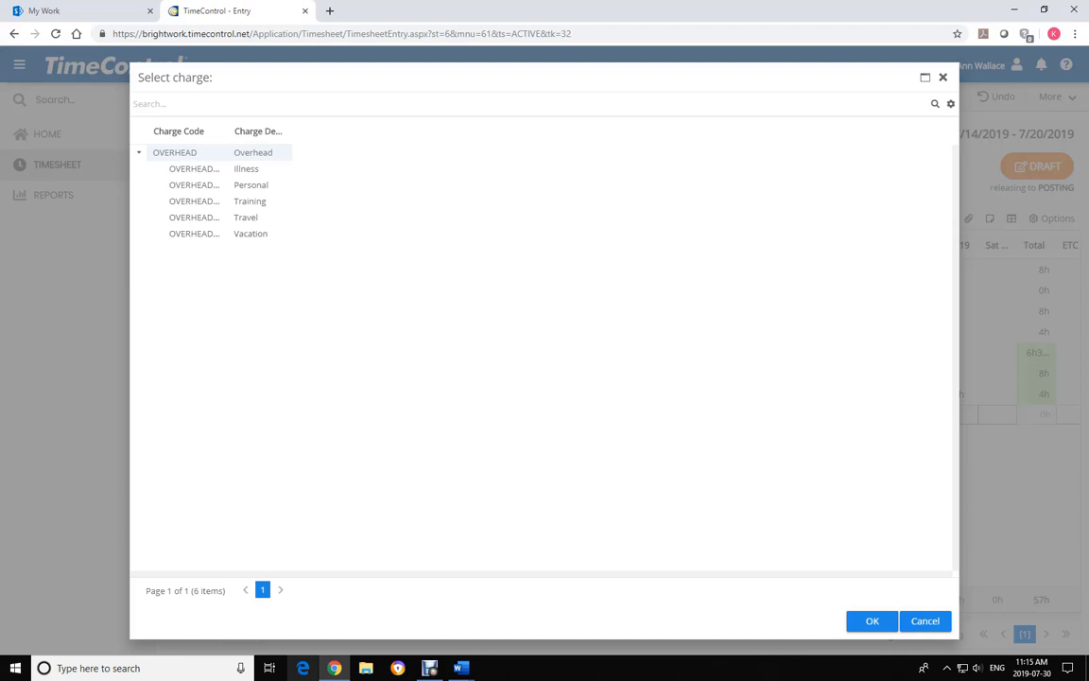
{"action": "left_click", "coordinate": [203, 184]}
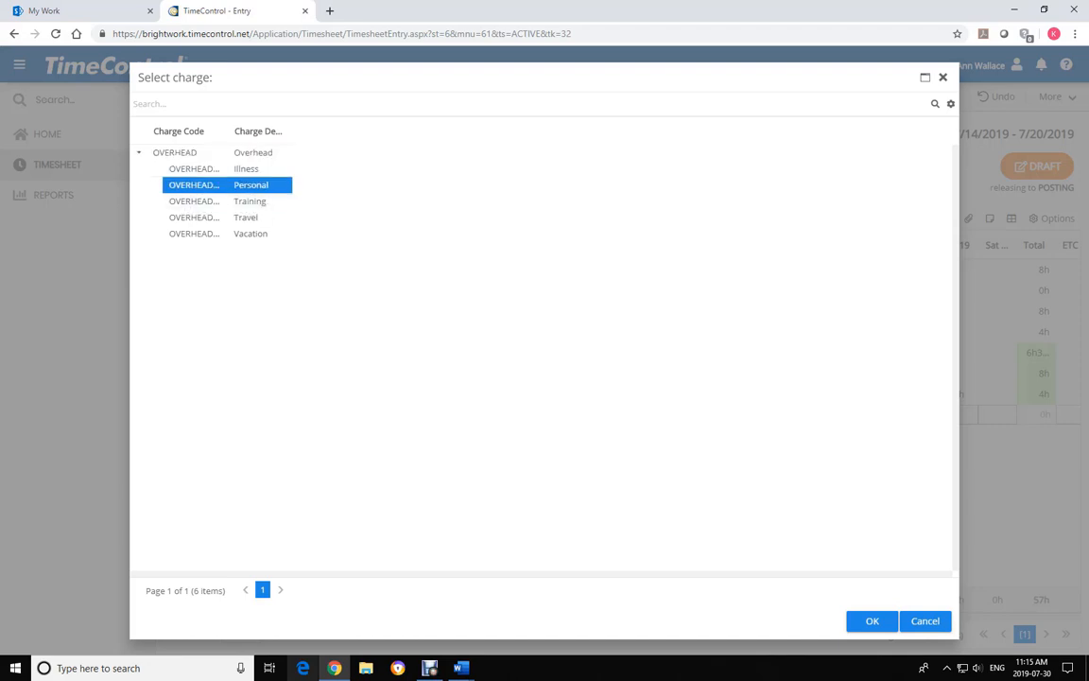
{"action": "left_click", "coordinate": [872, 620]}
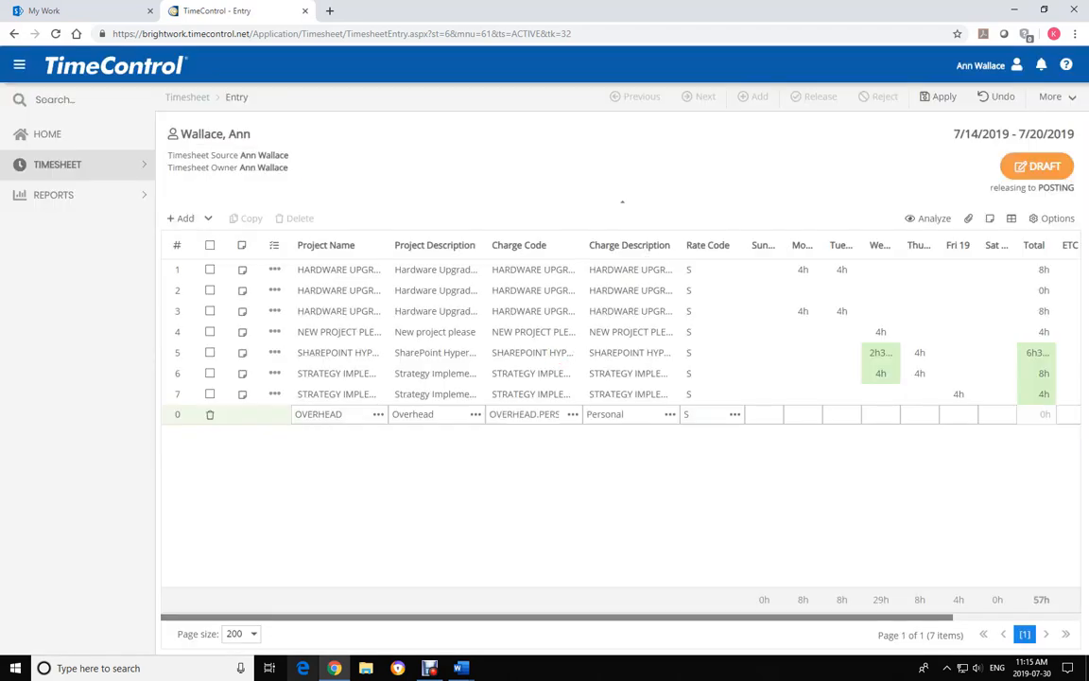
{"action": "left_click", "coordinate": [959, 414]}
{"action": "type", "text": "4"}
{"action": "key", "text": "Return"}
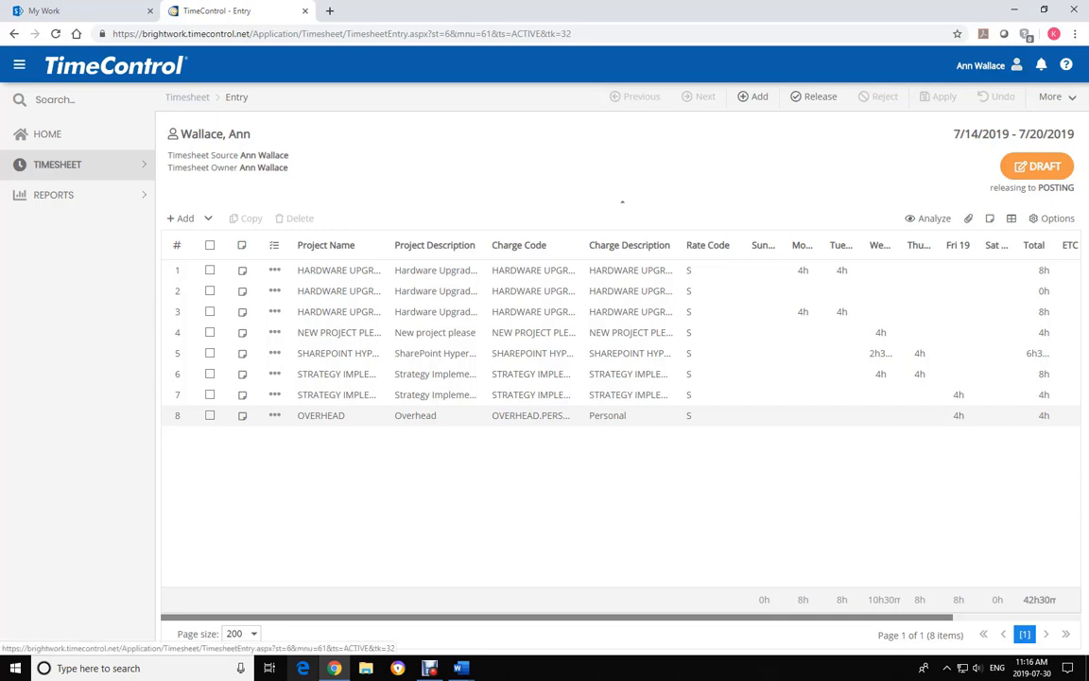
{"action": "left_click", "coordinate": [981, 65]}
Log out of the employee session and log back in with the administrator credentials as yourself
{"action": "left_click", "coordinate": [853, 185]}
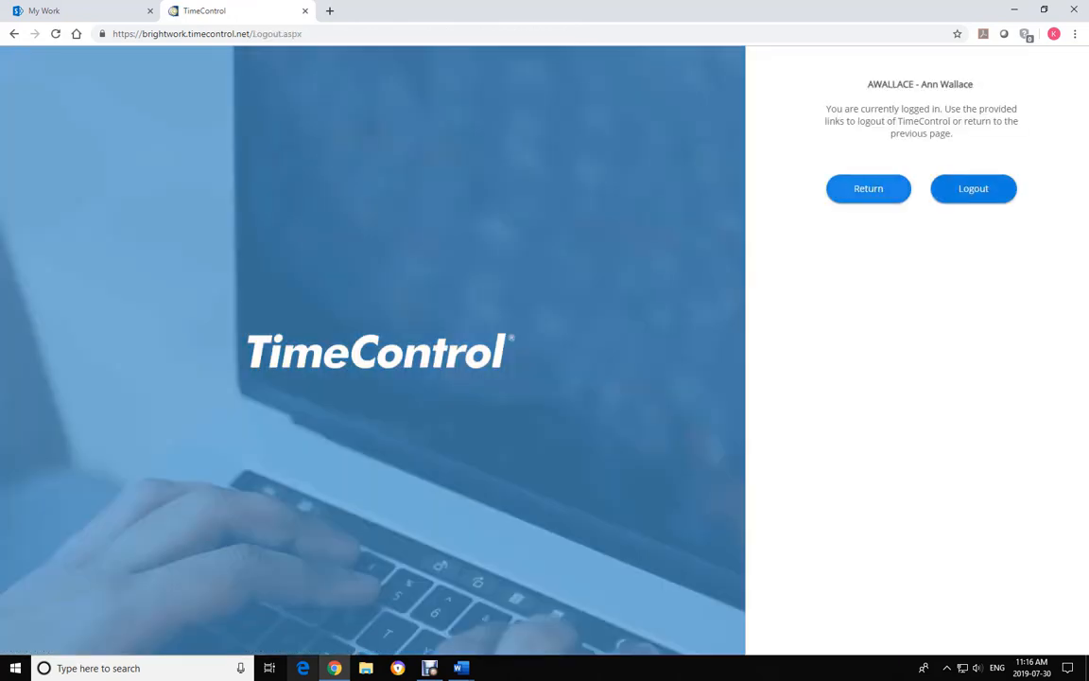
{"action": "left_click", "coordinate": [973, 188]}
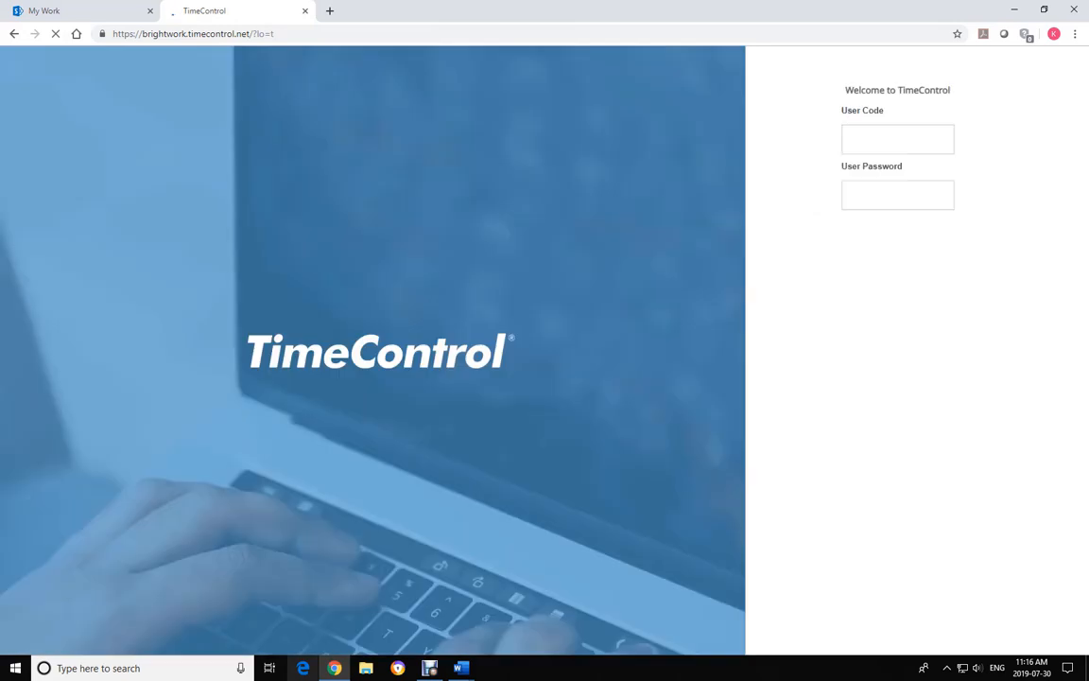
{"action": "type", "text": "admin"}
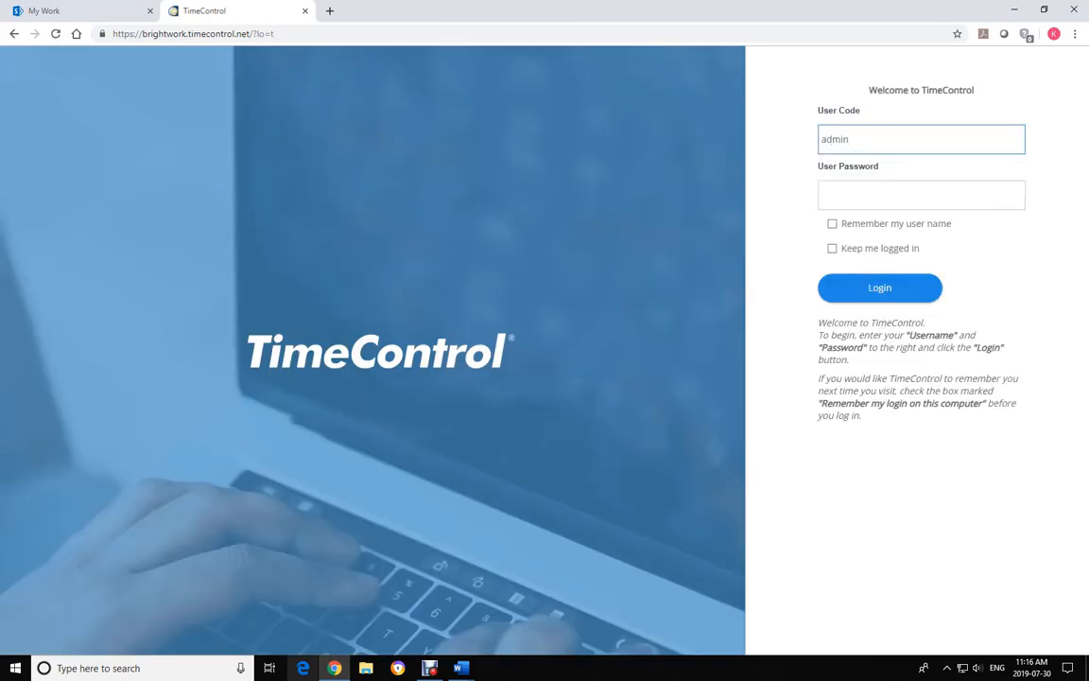
{"action": "left_click", "coordinate": [922, 194]}
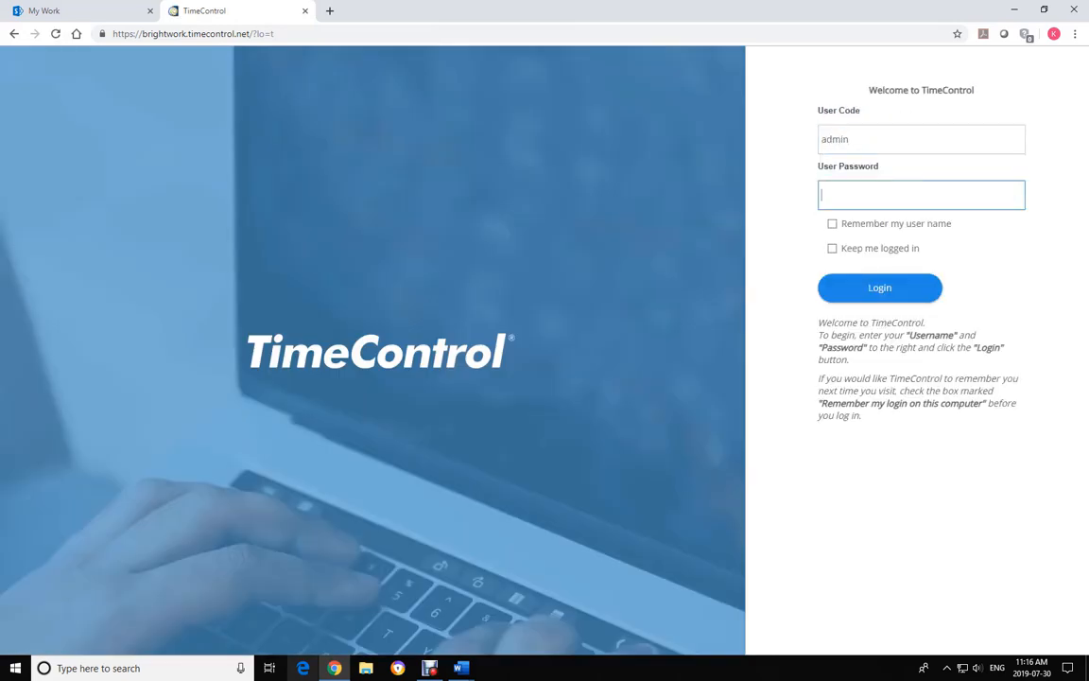
{"action": "type", "text": "admin12"}
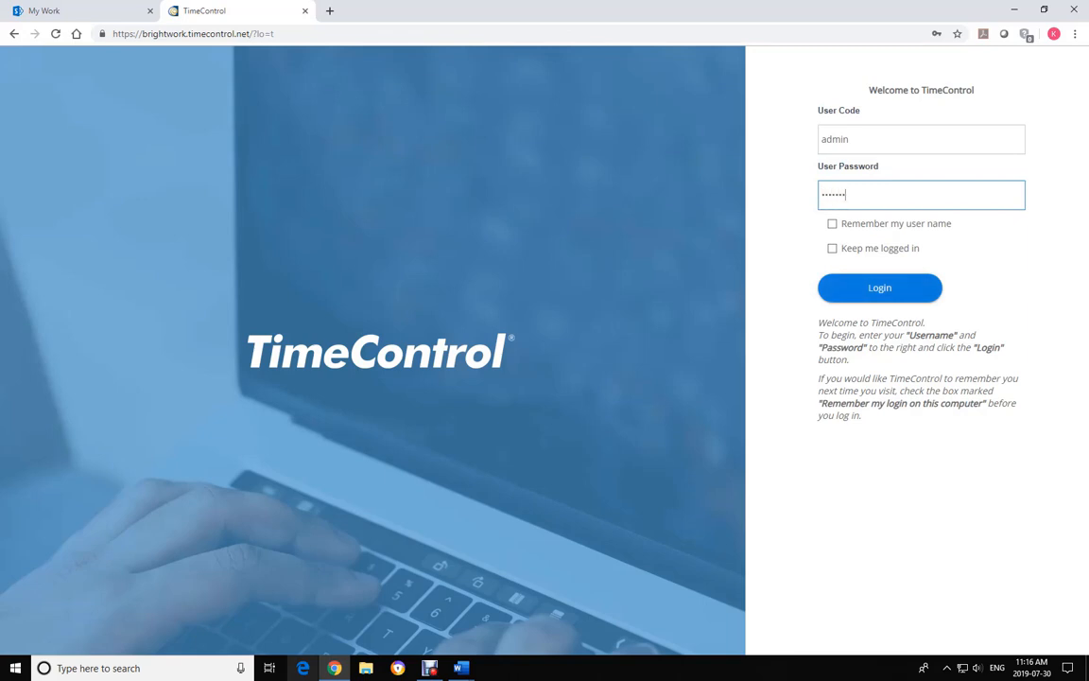
{"action": "key", "text": "Return"}
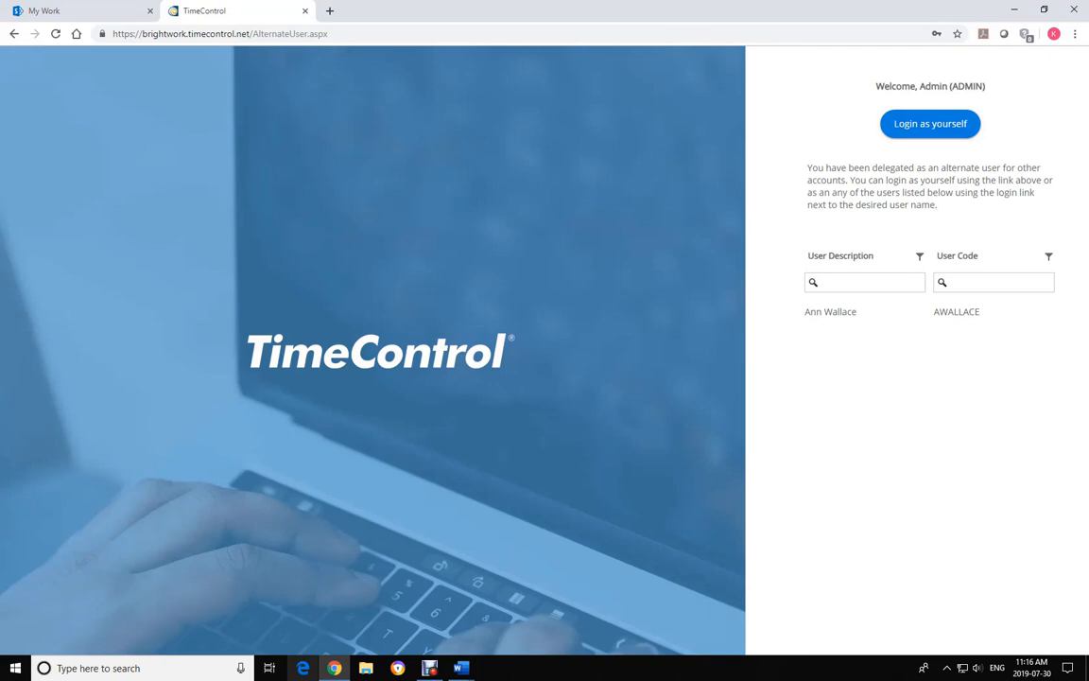
{"action": "key", "text": "Return"}
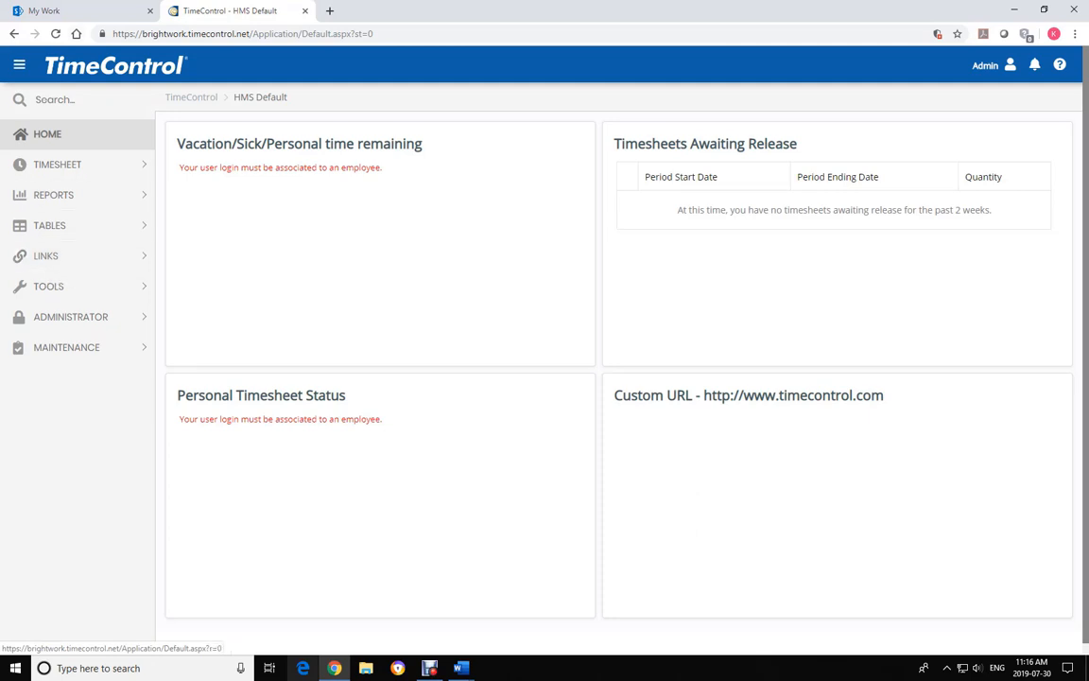
Check the SharePoint My Work list, then go to TimeControl's LINKS > PM Exports page
{"action": "left_click", "coordinate": [47, 11]}
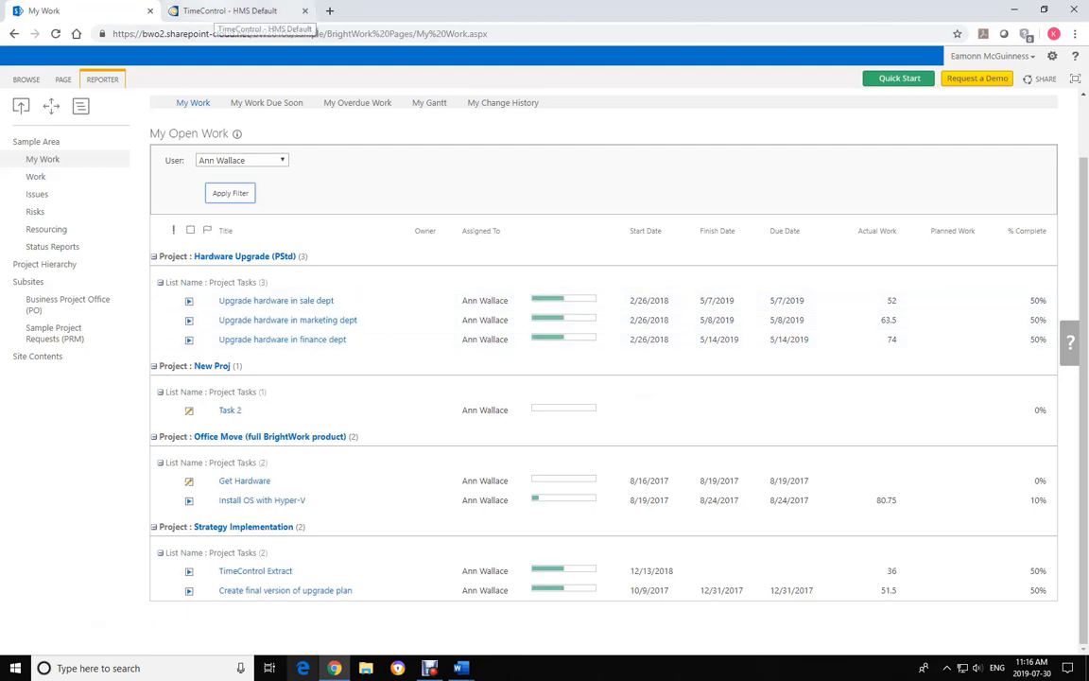
{"action": "left_click", "coordinate": [227, 12]}
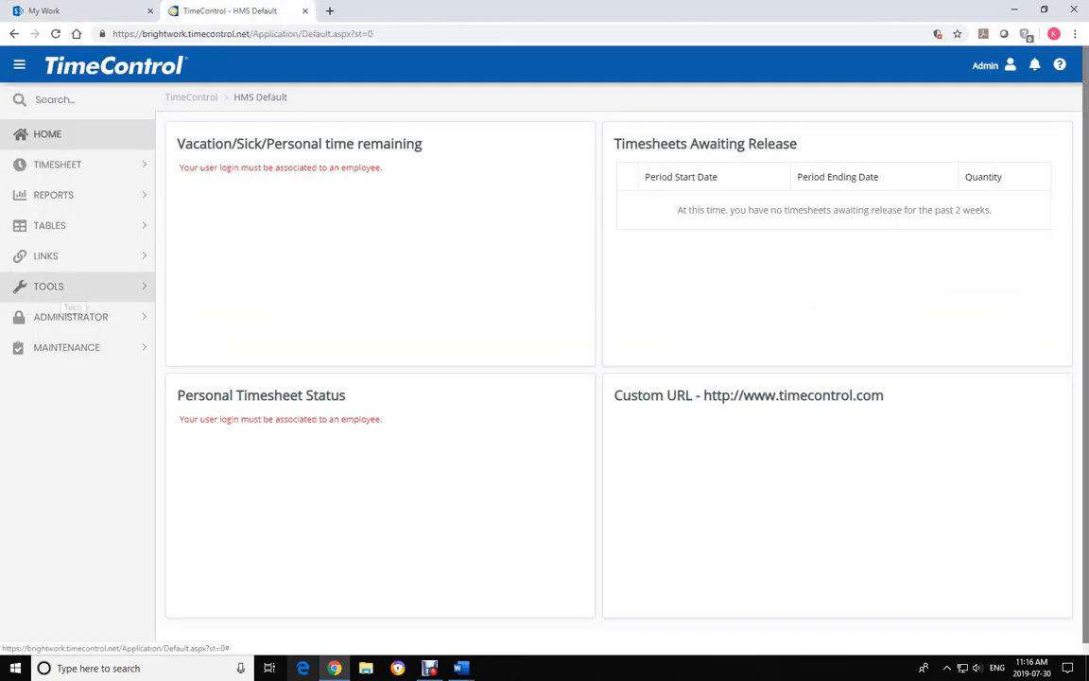
{"action": "left_click", "coordinate": [52, 255]}
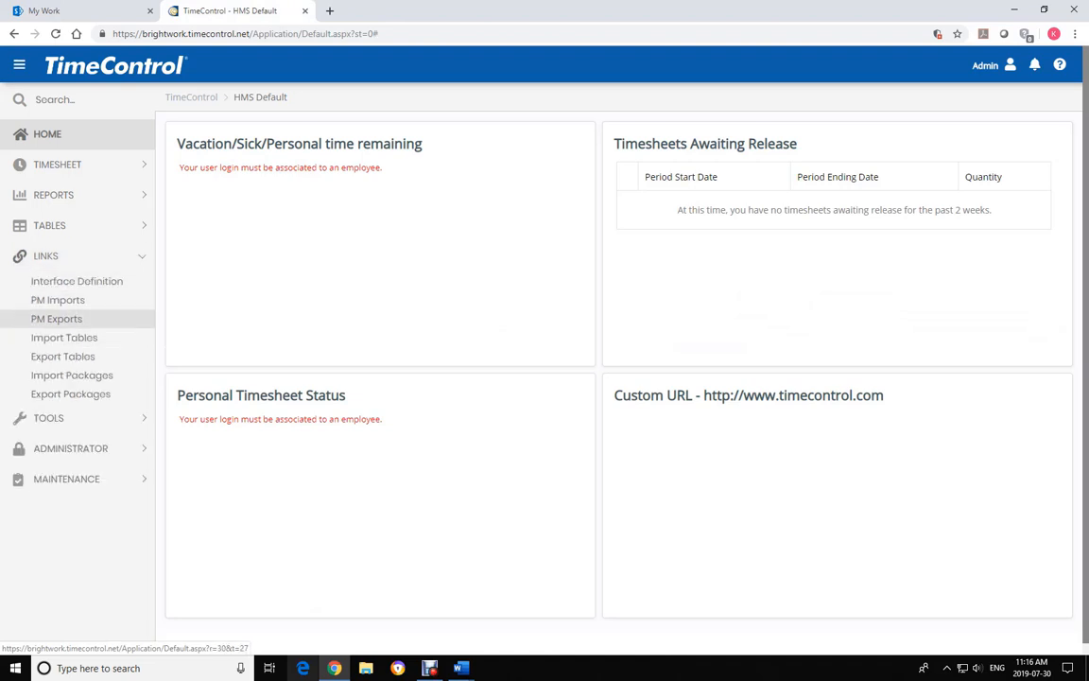
{"action": "left_click", "coordinate": [57, 318]}
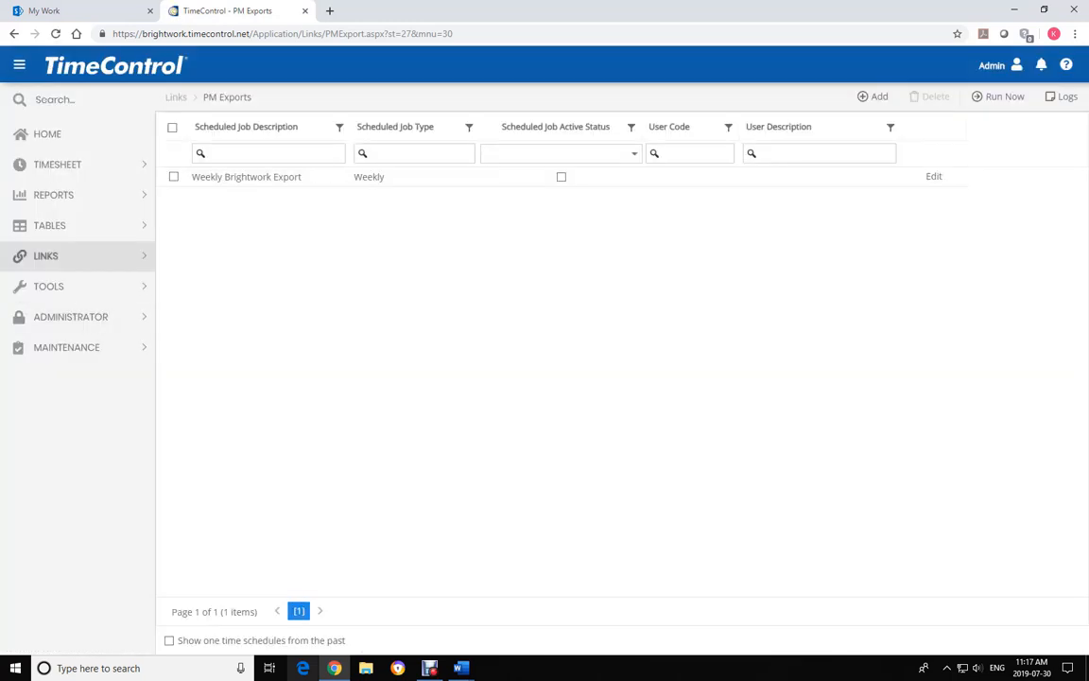
Run a PM export now with the HARDWARE UPGRADE project selected and advance the wizard
{"action": "left_click", "coordinate": [999, 96]}
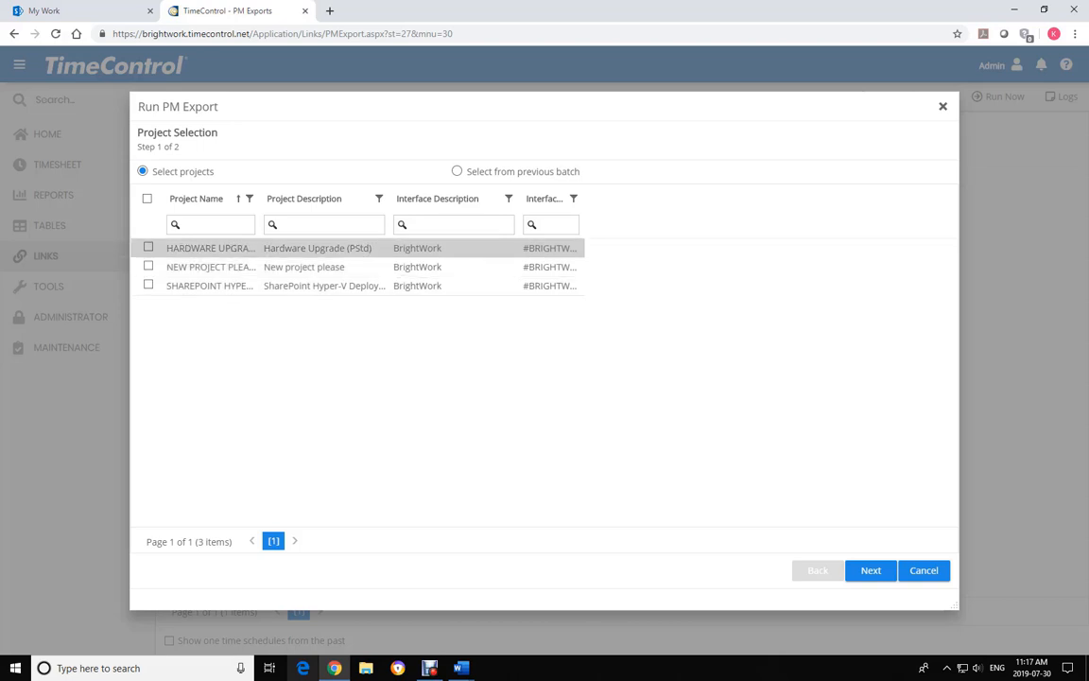
{"action": "left_click", "coordinate": [149, 246]}
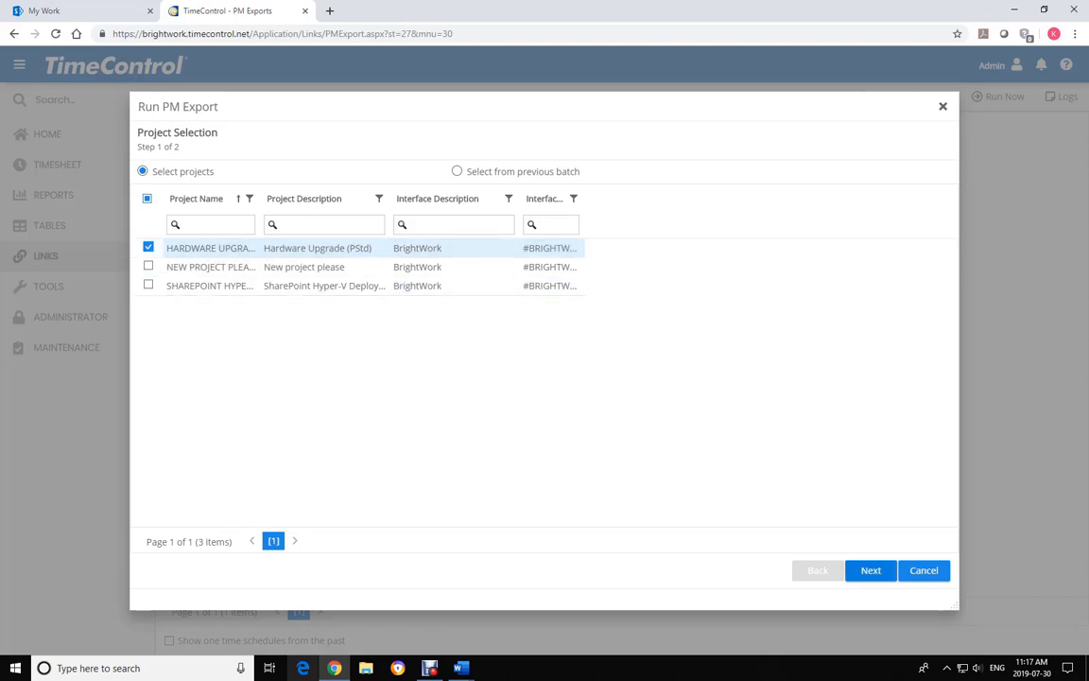
{"action": "left_click", "coordinate": [870, 570]}
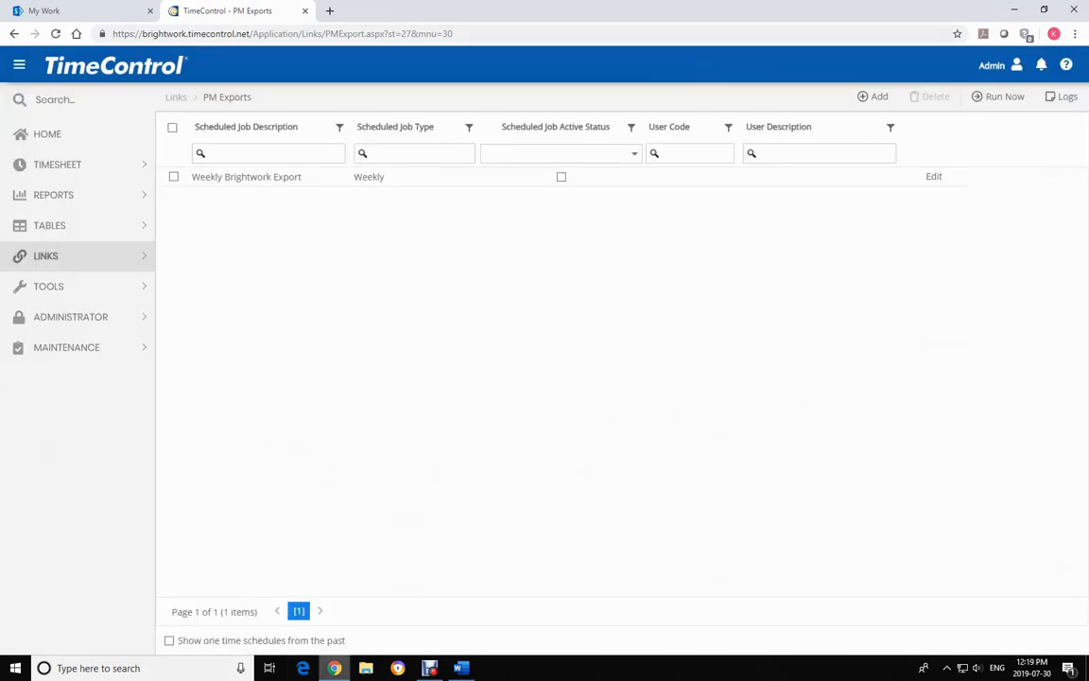
Filter BrightWork's My Work list by the other employee to show Hardware Upgrade actual hours, then return to TimeControl
{"action": "left_click", "coordinate": [56, 10]}
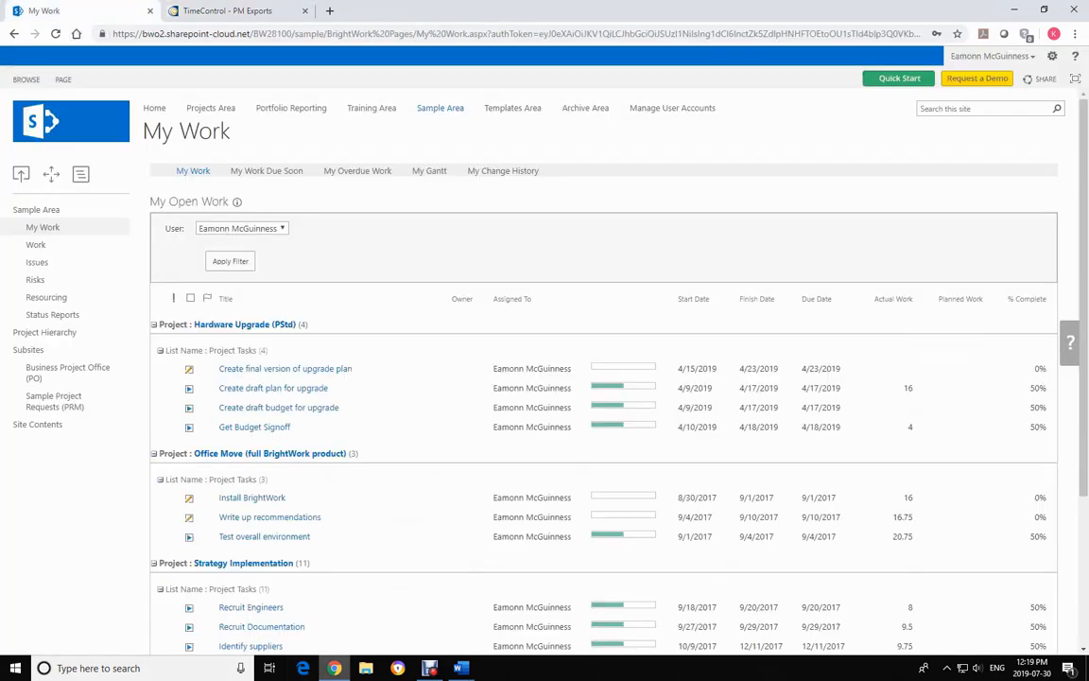
{"action": "left_click", "coordinate": [242, 228]}
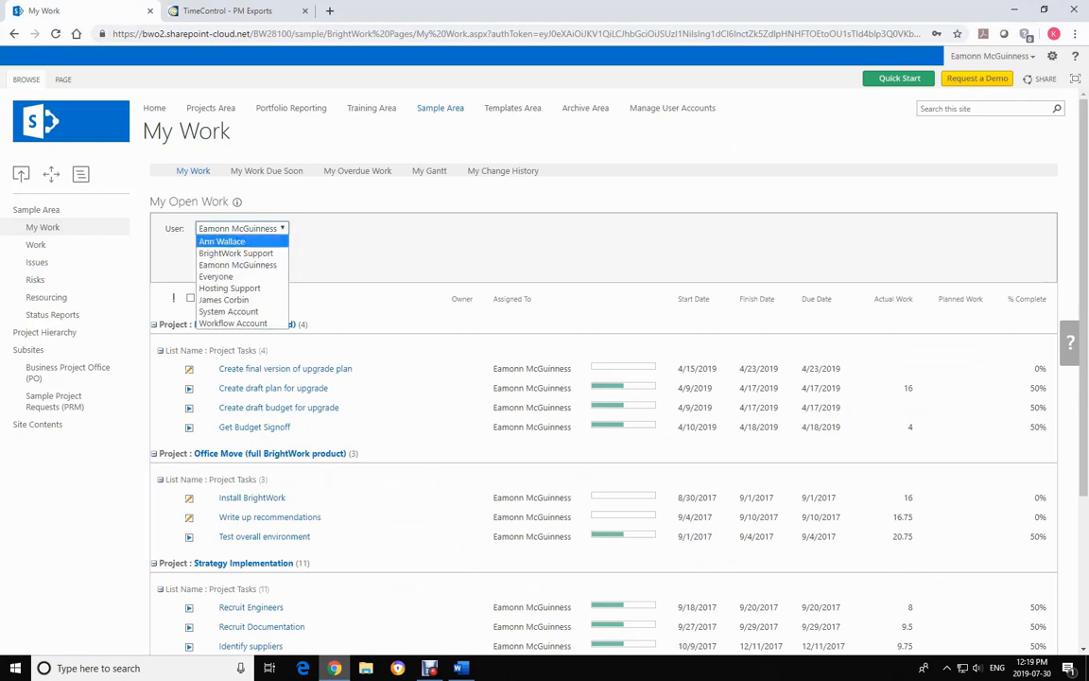
{"action": "left_click", "coordinate": [221, 241]}
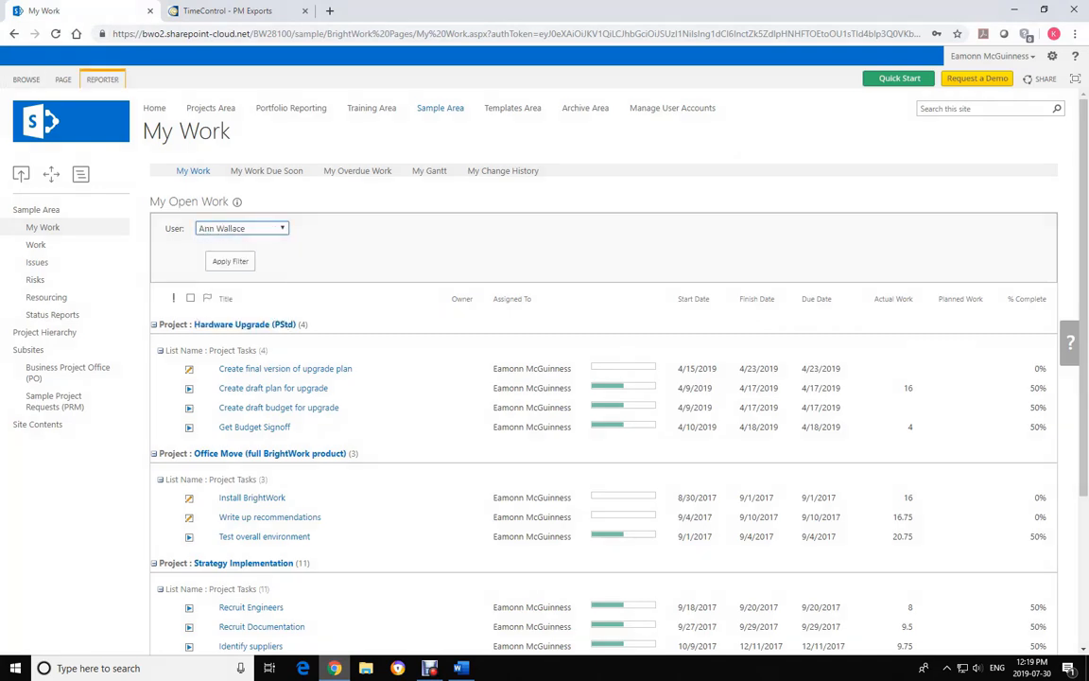
{"action": "left_click", "coordinate": [230, 261]}
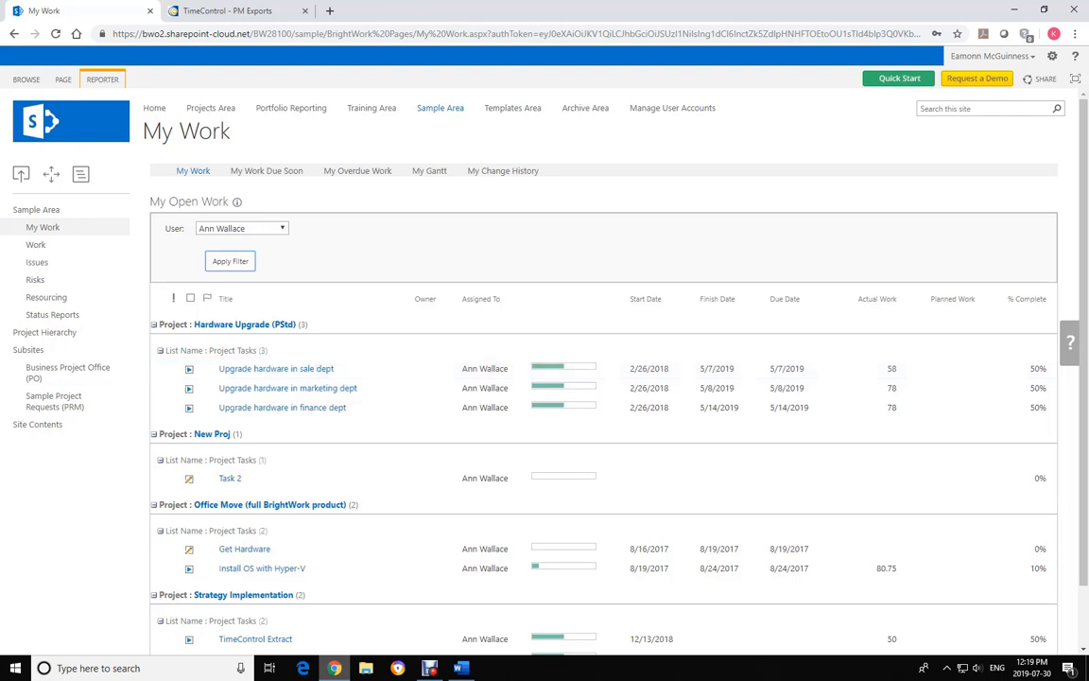
{"action": "key", "text": "ctrl+Tab"}
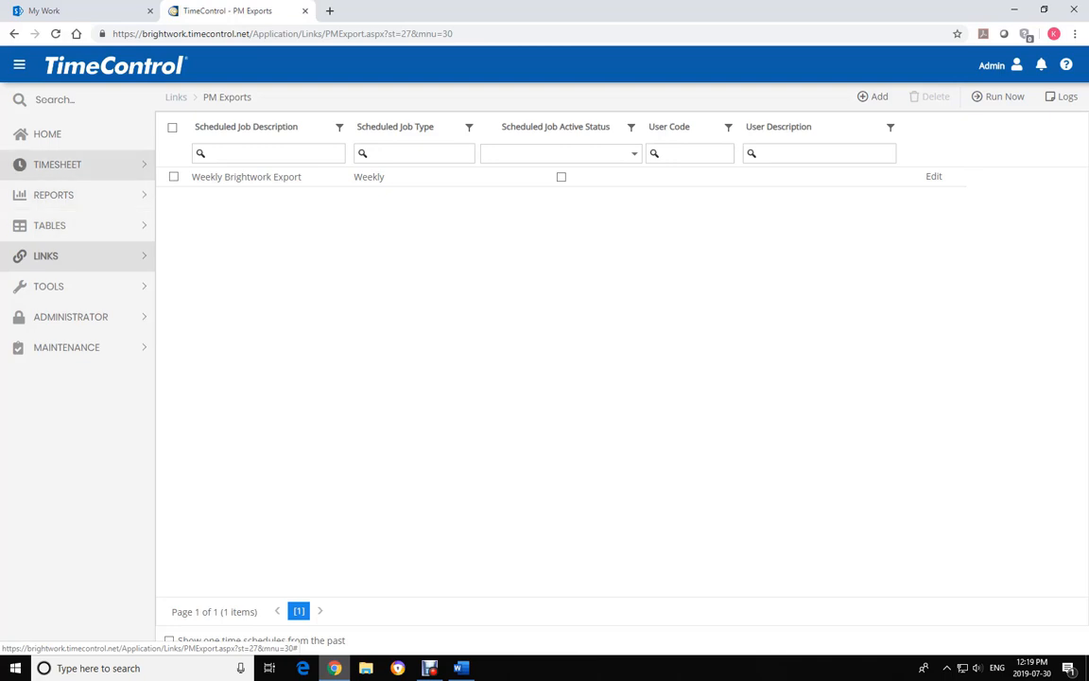
Open the 7/7–7/13/2019 Debit/Credit Entry moving Monday's 4h to OVERHEAD Training
{"action": "left_click", "coordinate": [56, 165]}
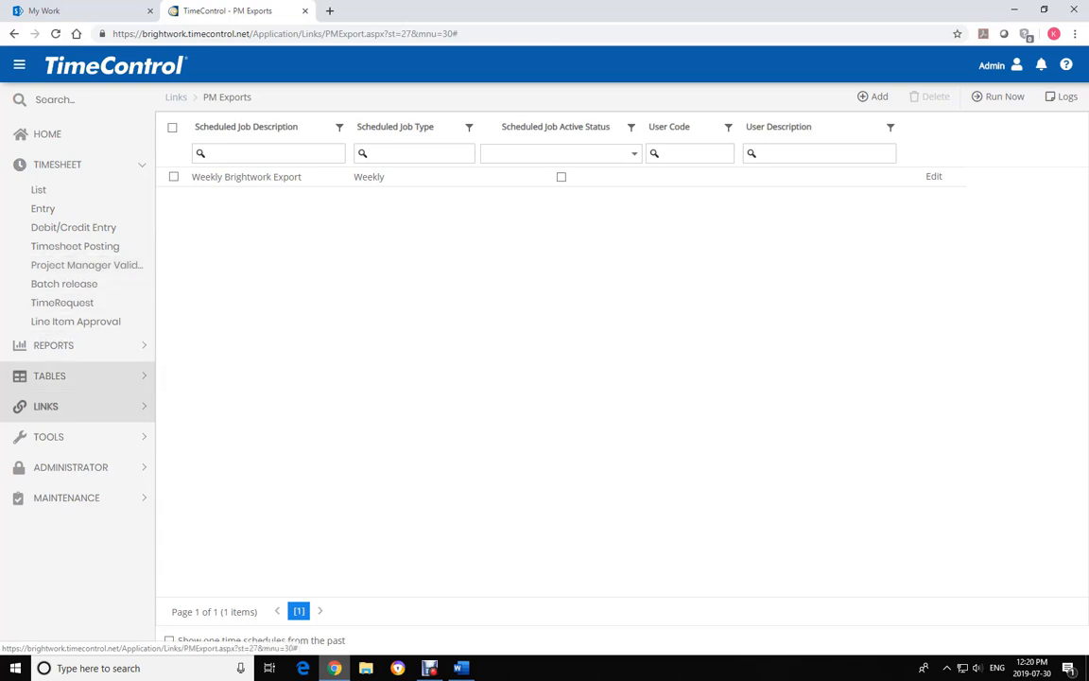
{"action": "left_click", "coordinate": [59, 406]}
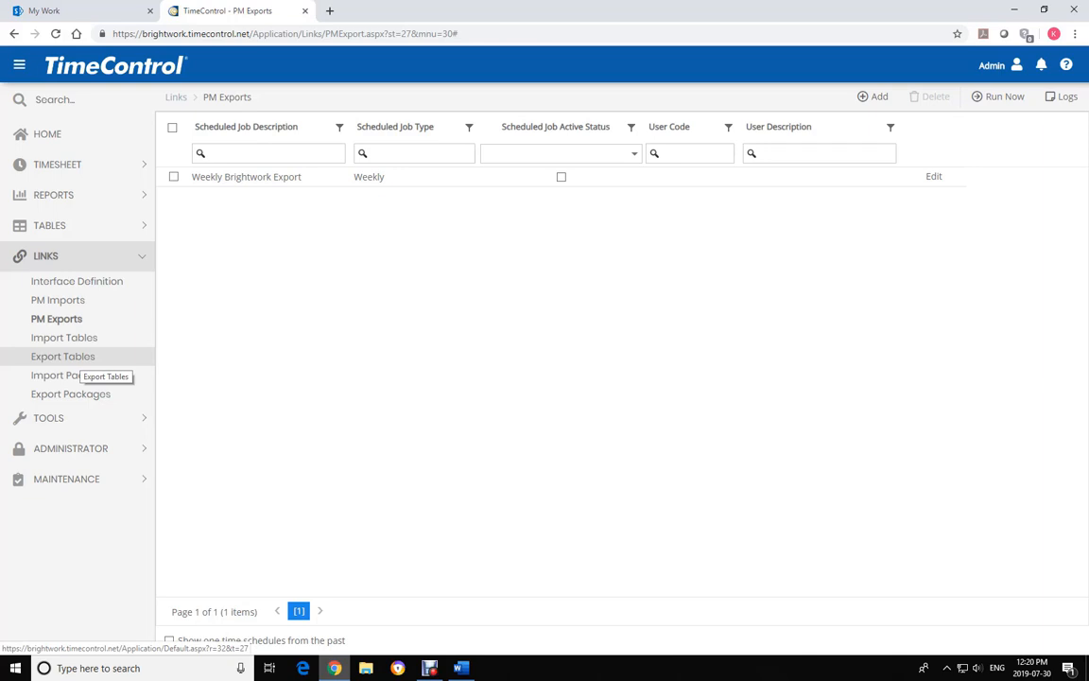
{"action": "left_click", "coordinate": [57, 164]}
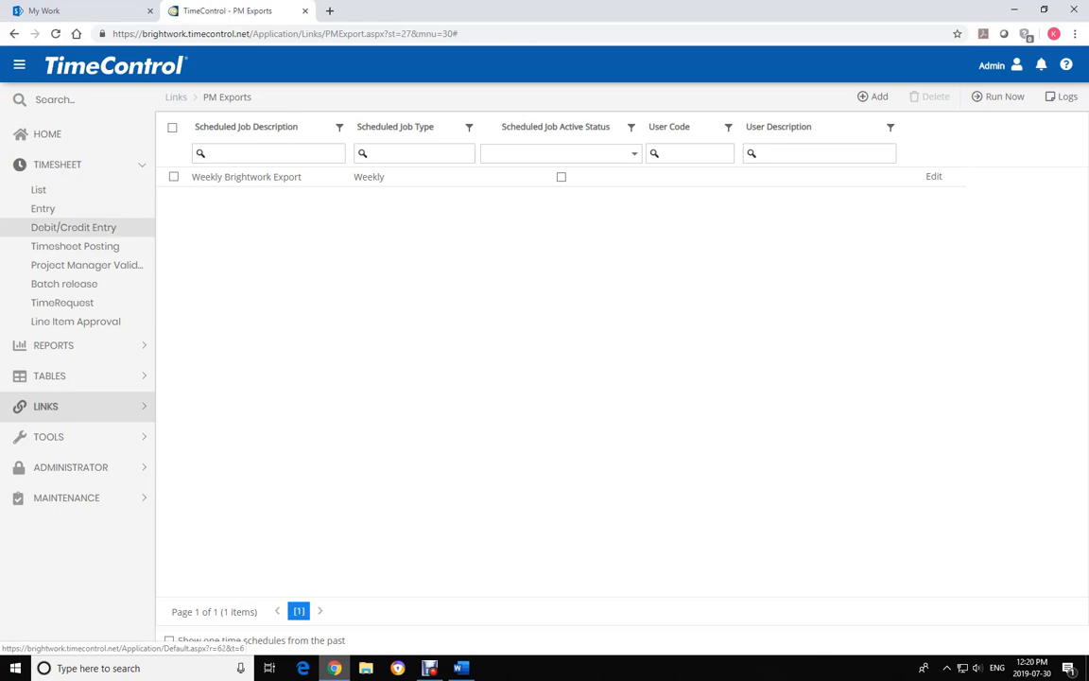
{"action": "left_click", "coordinate": [94, 227]}
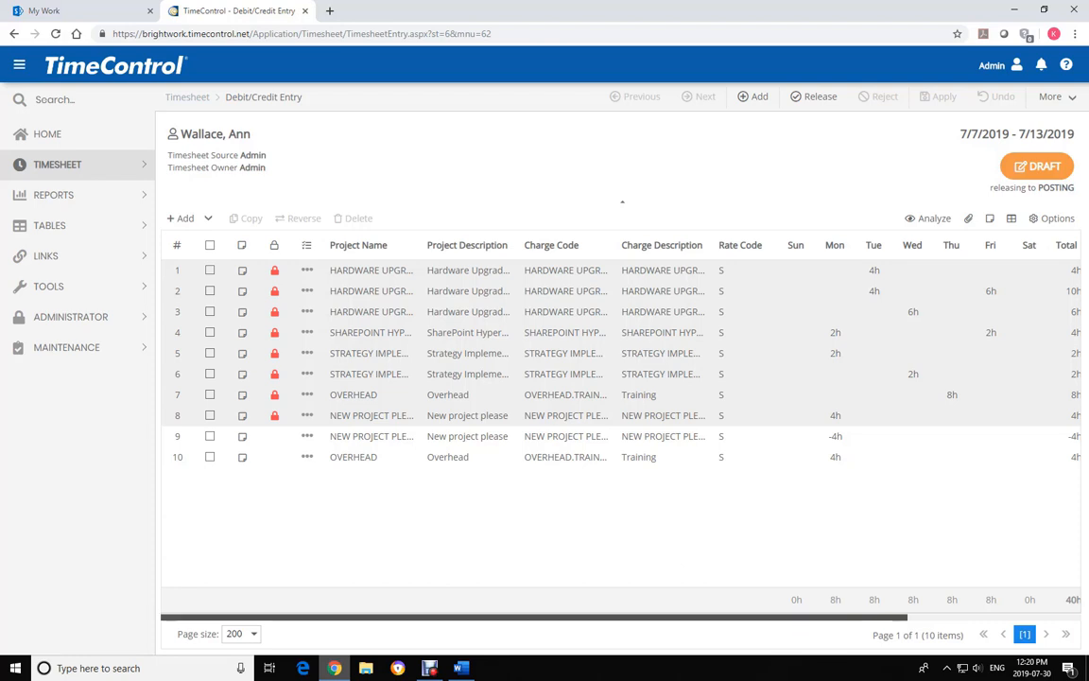
{"action": "scroll", "coordinate": [620, 363], "scroll_direction": "right", "scroll_amount": 5}
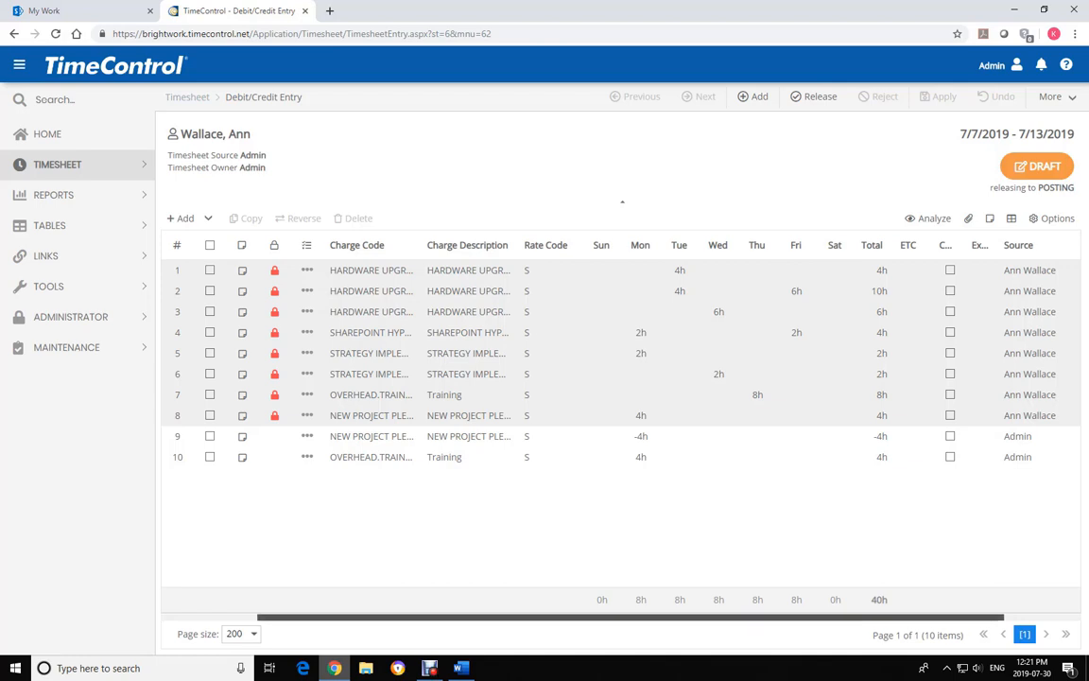
{"action": "scroll", "coordinate": [619, 364], "scroll_direction": "left", "scroll_amount": 3}
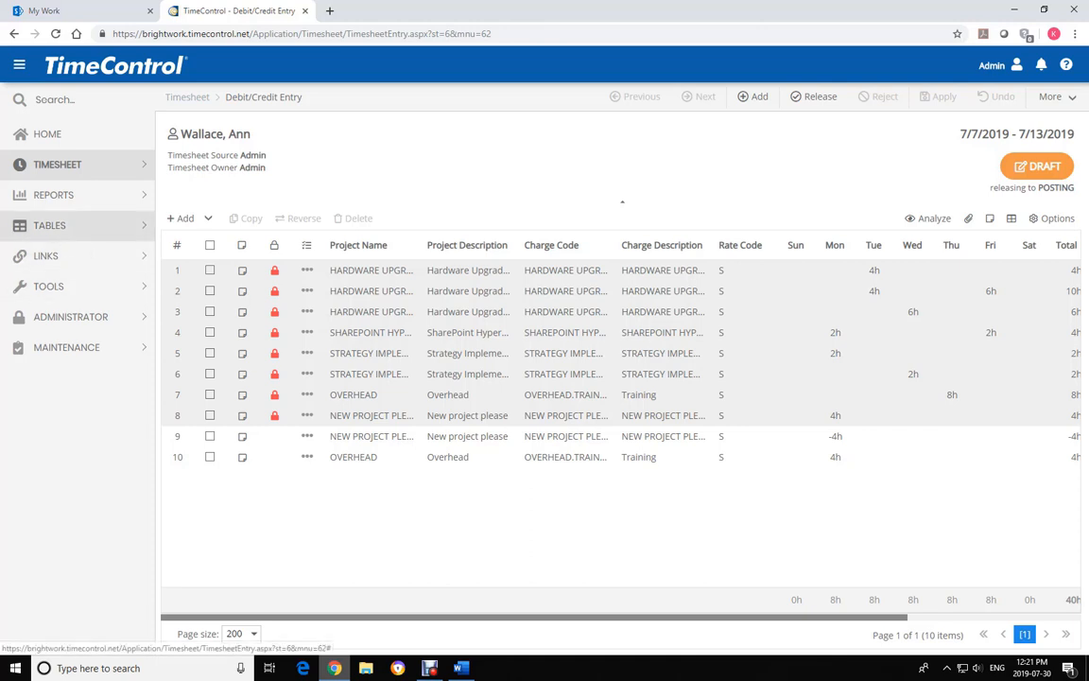
Review OVERHEAD.VACATION's vacation settings in the Charge table, then bring up the Employee table
{"action": "left_click", "coordinate": [57, 225]}
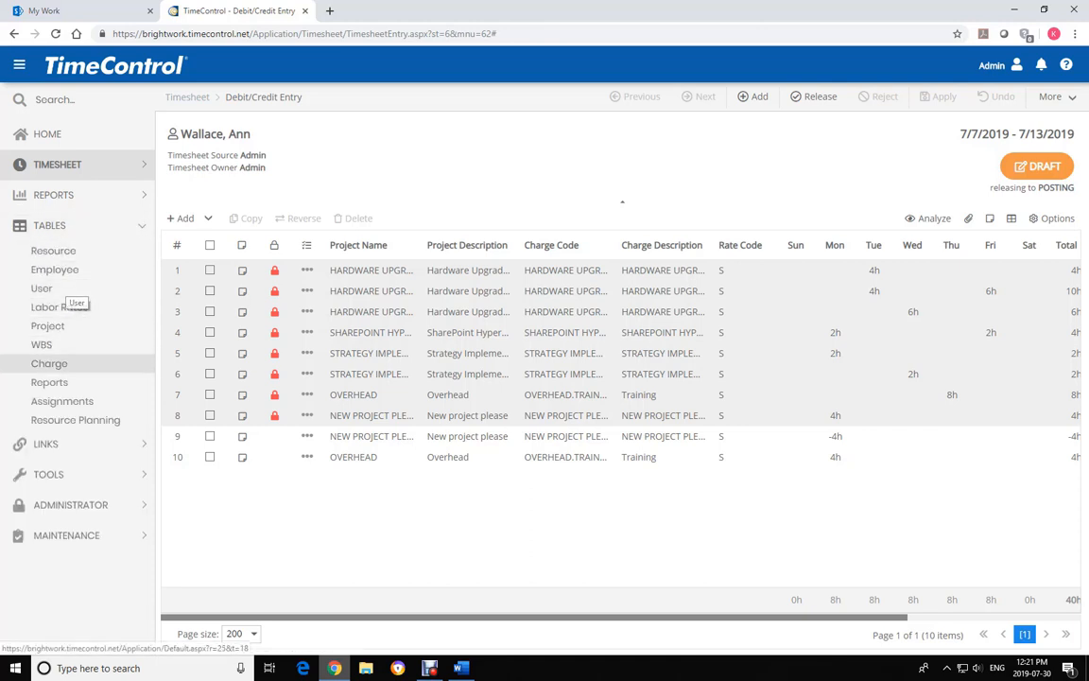
{"action": "left_click", "coordinate": [52, 363]}
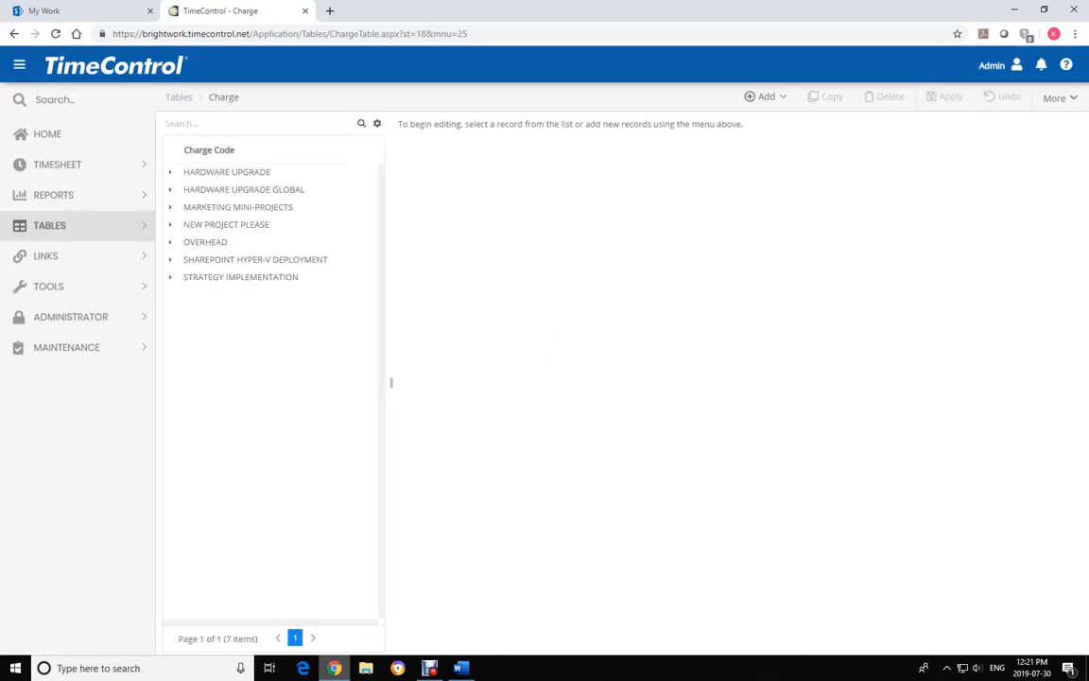
{"action": "left_click", "coordinate": [206, 242]}
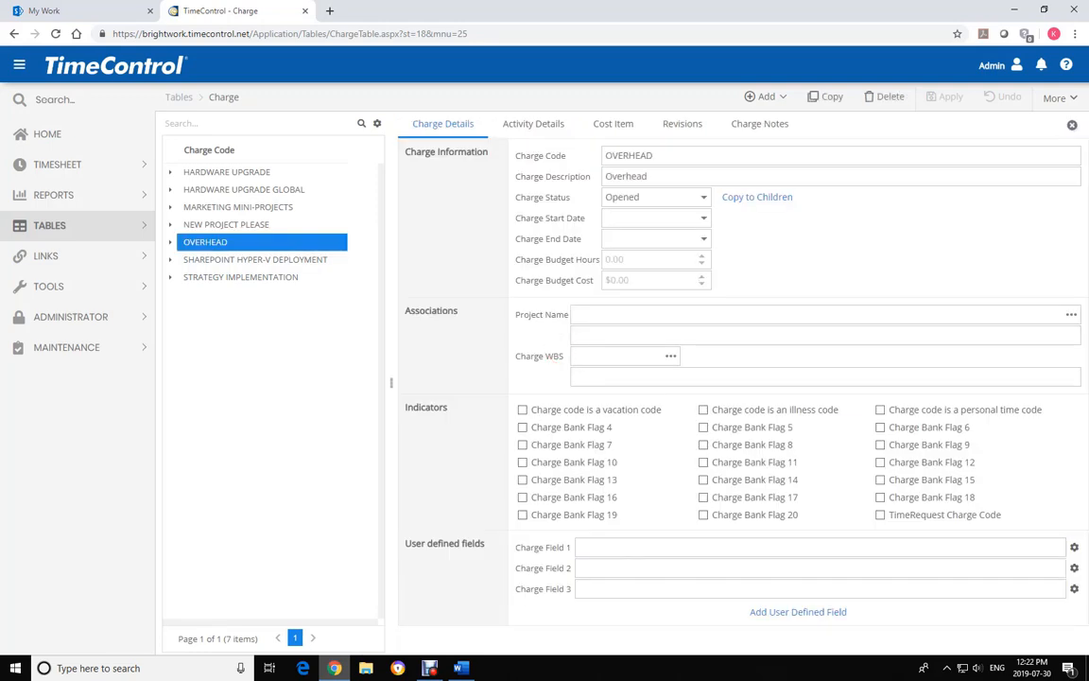
{"action": "left_click", "coordinate": [171, 242]}
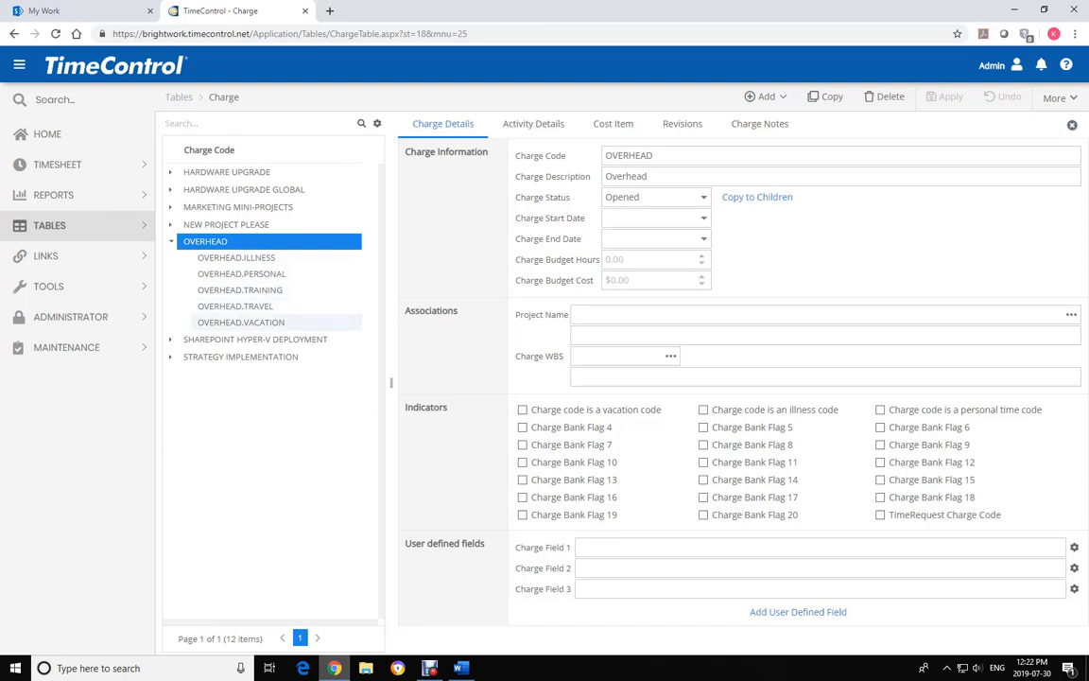
{"action": "left_click", "coordinate": [241, 322]}
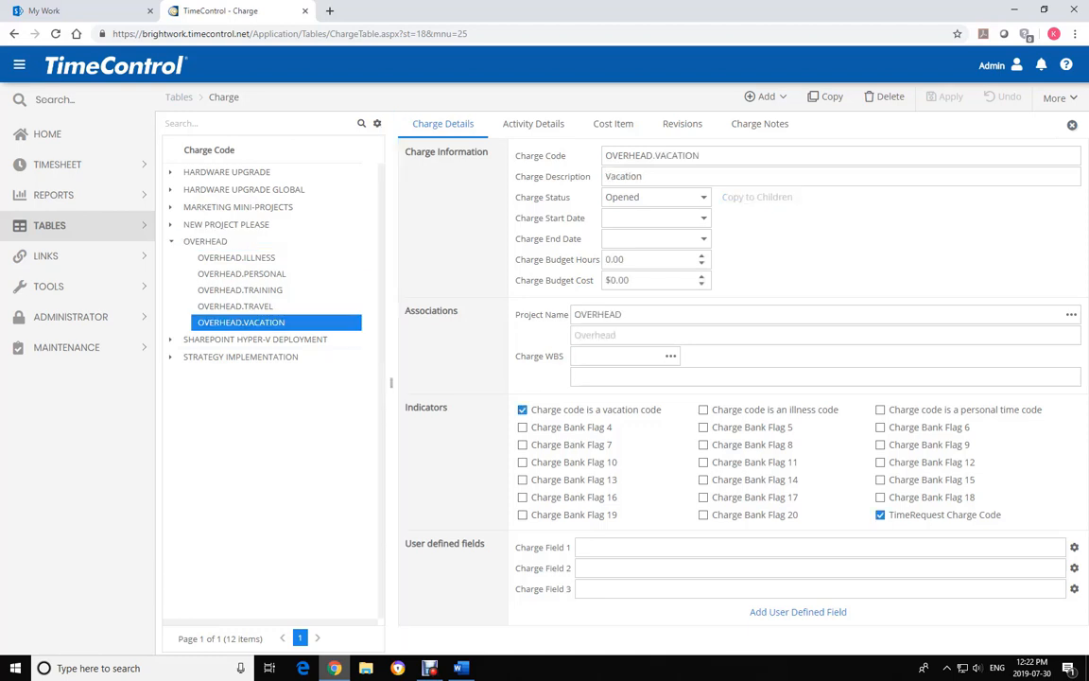
{"action": "left_click", "coordinate": [47, 225]}
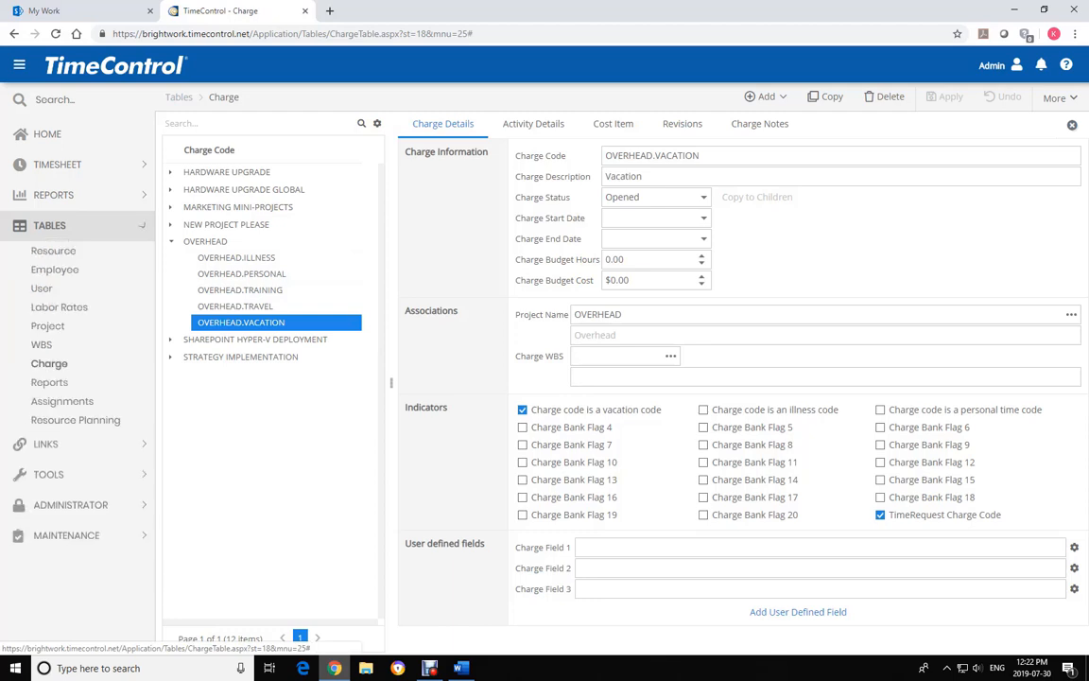
{"action": "left_click", "coordinate": [54, 269]}
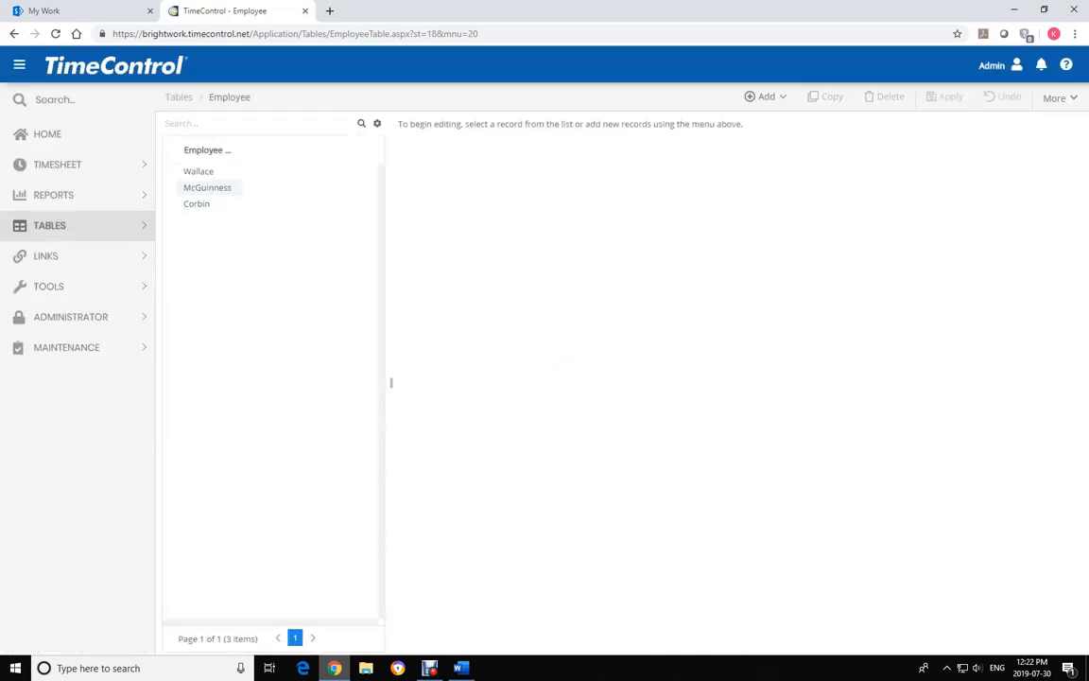
Show the first employee's banks: 89 of 105 vacation, 35 illness and 13 personal hours remaining
{"action": "left_click", "coordinate": [199, 171]}
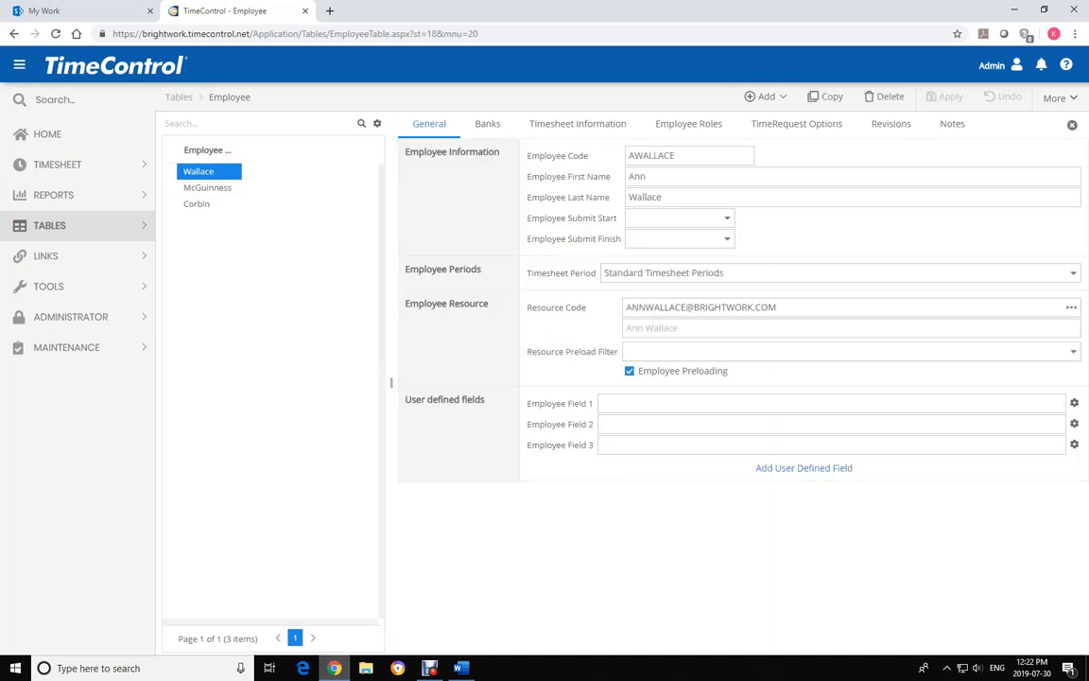
{"action": "left_click", "coordinate": [487, 123]}
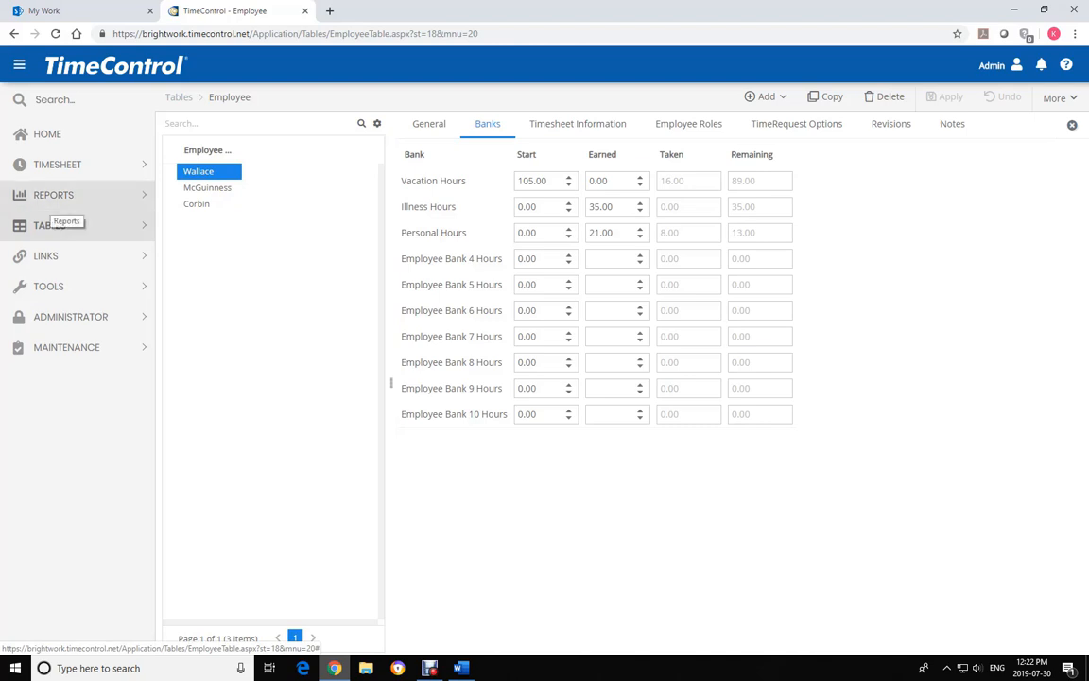
{"action": "left_click", "coordinate": [53, 195]}
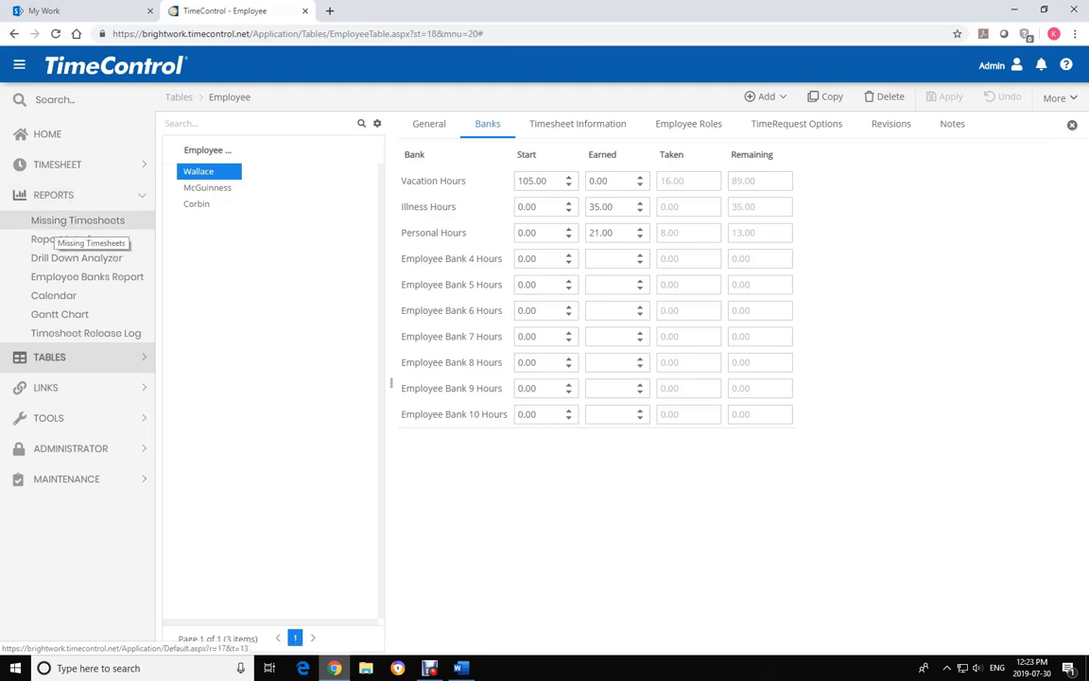
Load the Missing Timesheets report for all timesheets: 11 entries, all MISSING except one DRAFT
{"action": "left_click", "coordinate": [60, 221]}
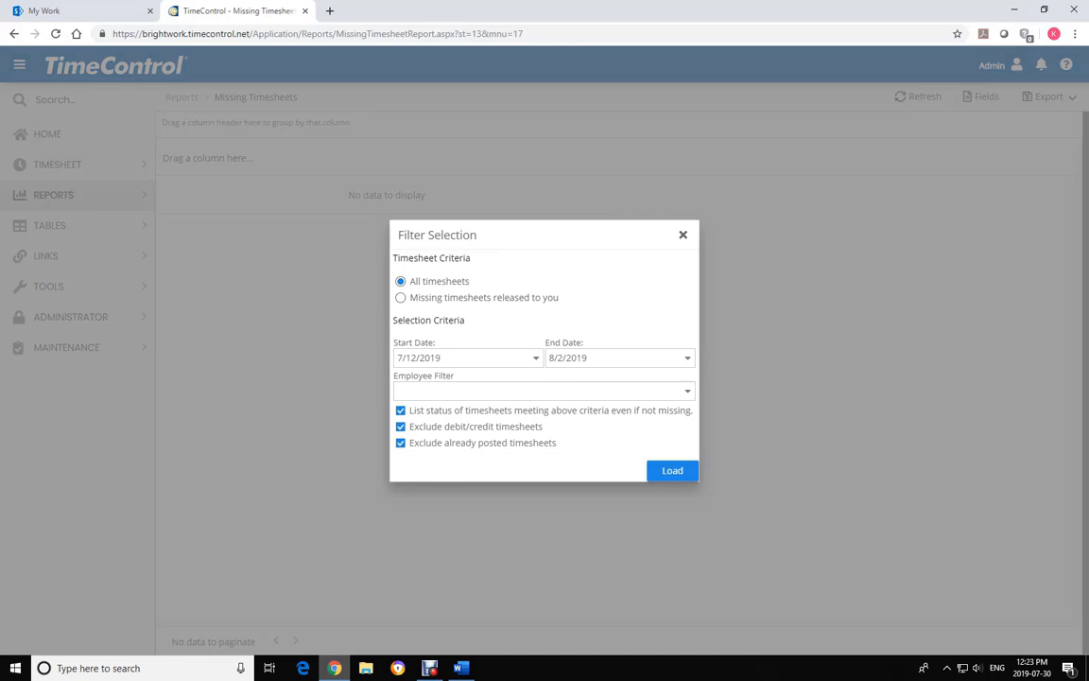
{"action": "key", "text": "Return"}
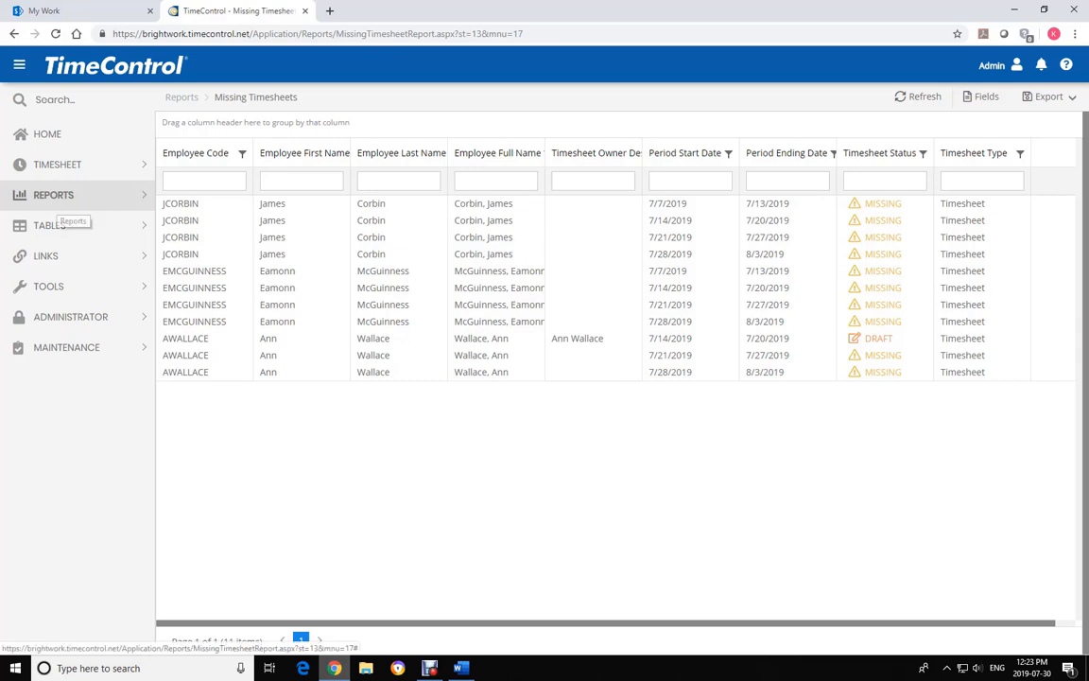
{"action": "left_click", "coordinate": [53, 195]}
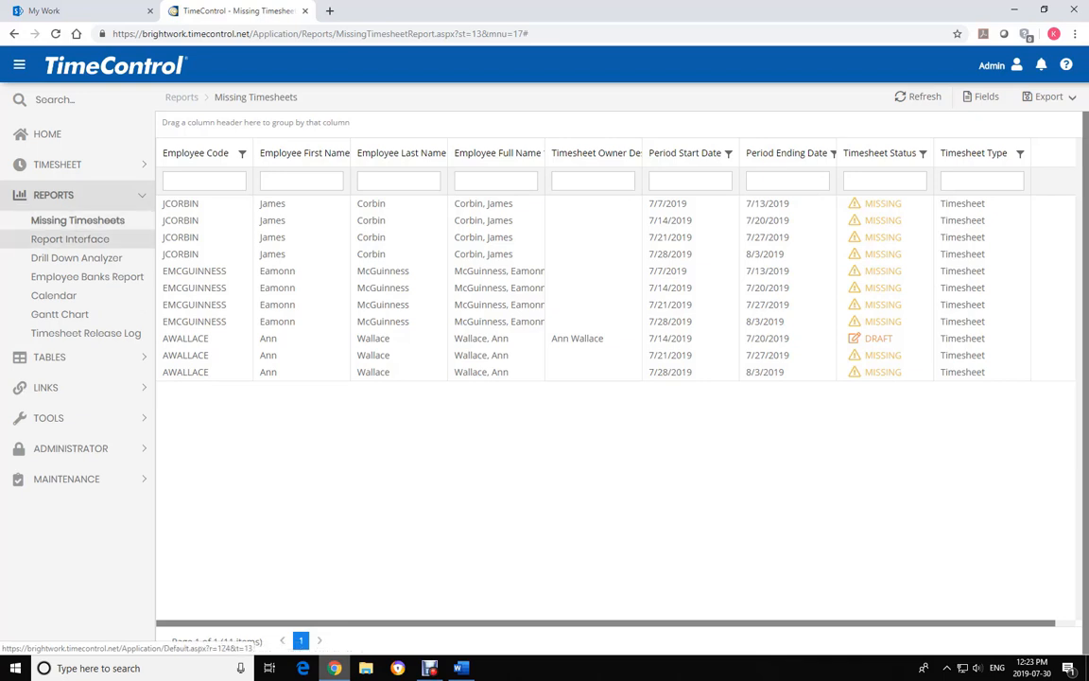
Run the Posted Project / Employee Hours report with the date range 1/1/2019 to 7/30/2019
{"action": "left_click", "coordinate": [62, 239]}
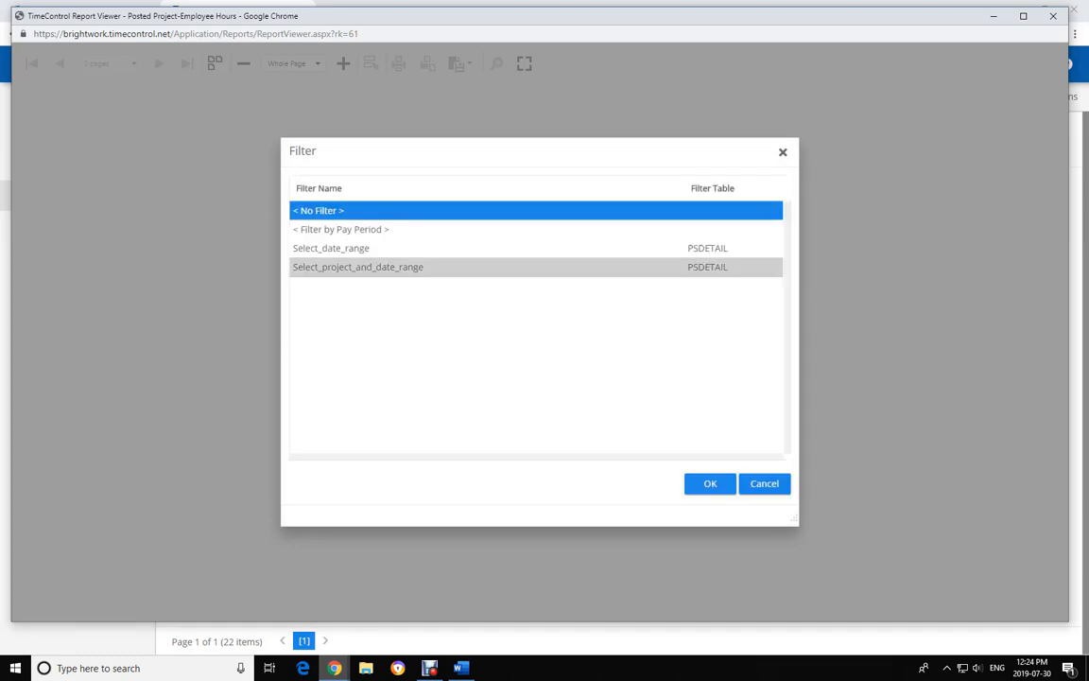
{"action": "double_click", "coordinate": [566, 247]}
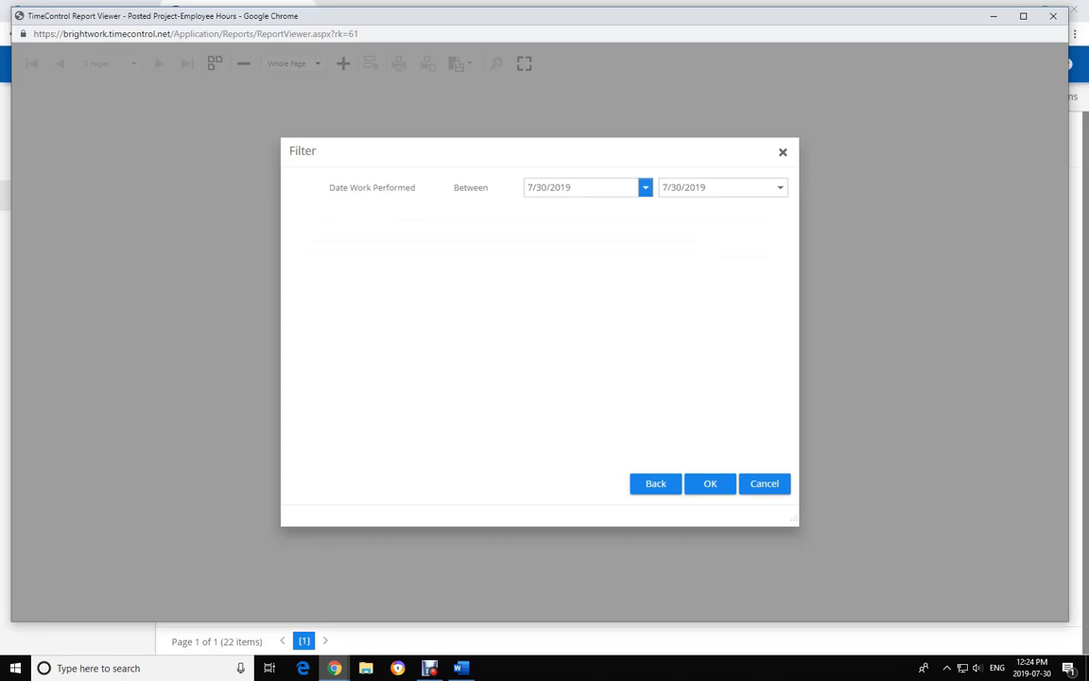
{"action": "left_click", "coordinate": [644, 187]}
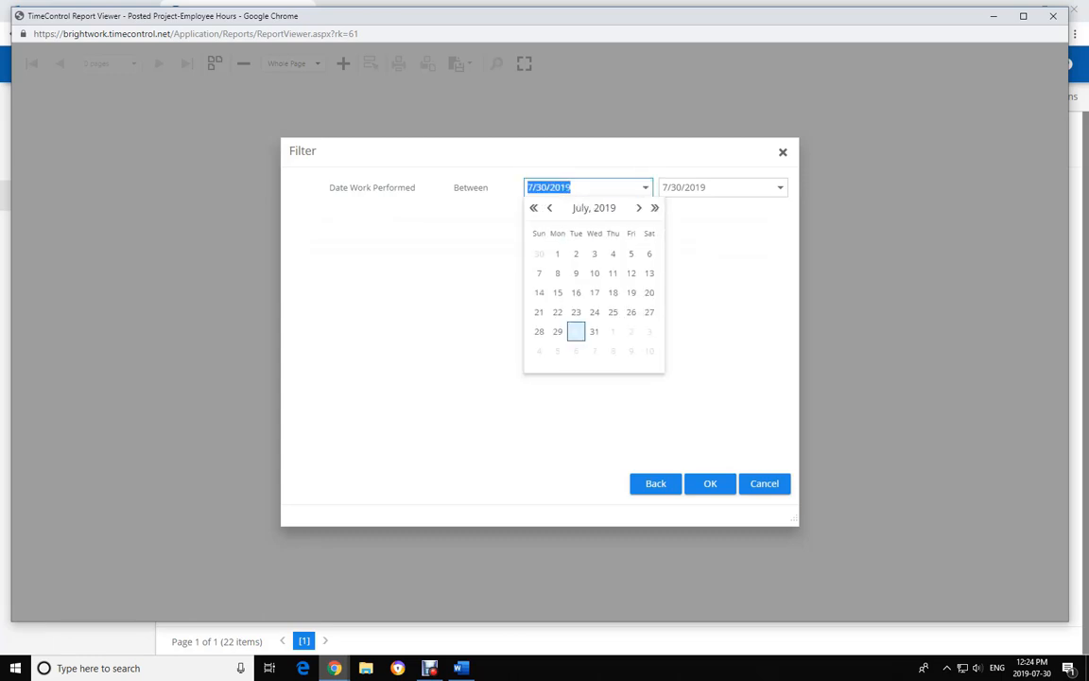
{"action": "key", "text": "Page_Up"}
{"action": "key", "text": "Page_Up"}
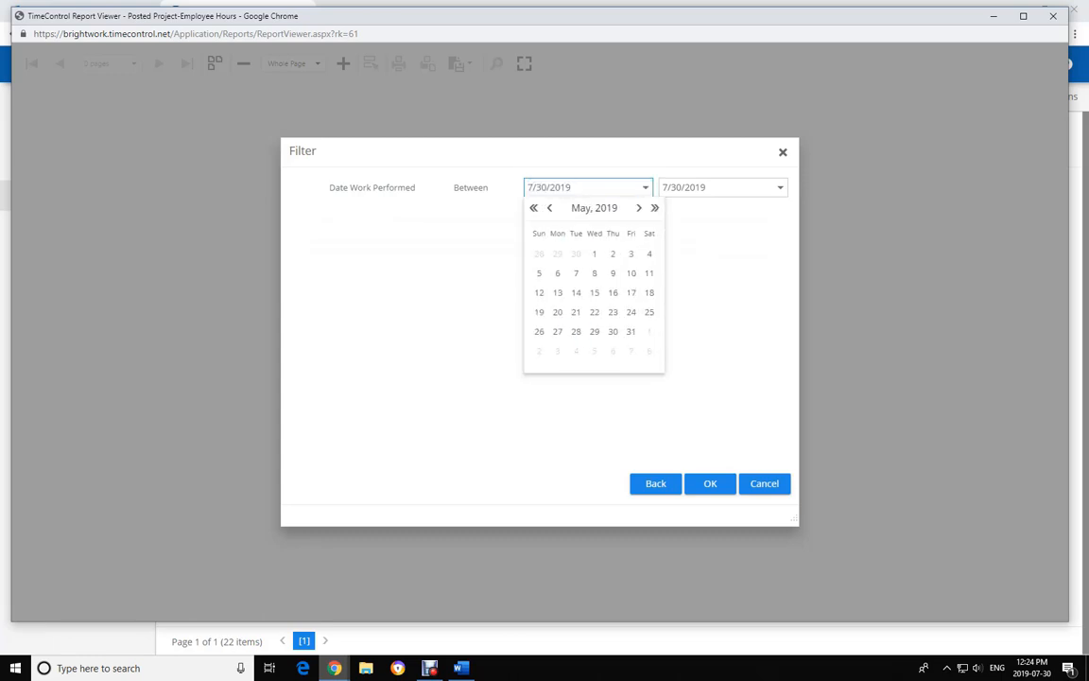
{"action": "key", "text": "Page_Up"}
{"action": "key", "text": "Page_Up"}
{"action": "key", "text": "Page_Up"}
{"action": "key", "text": "Page_Up"}
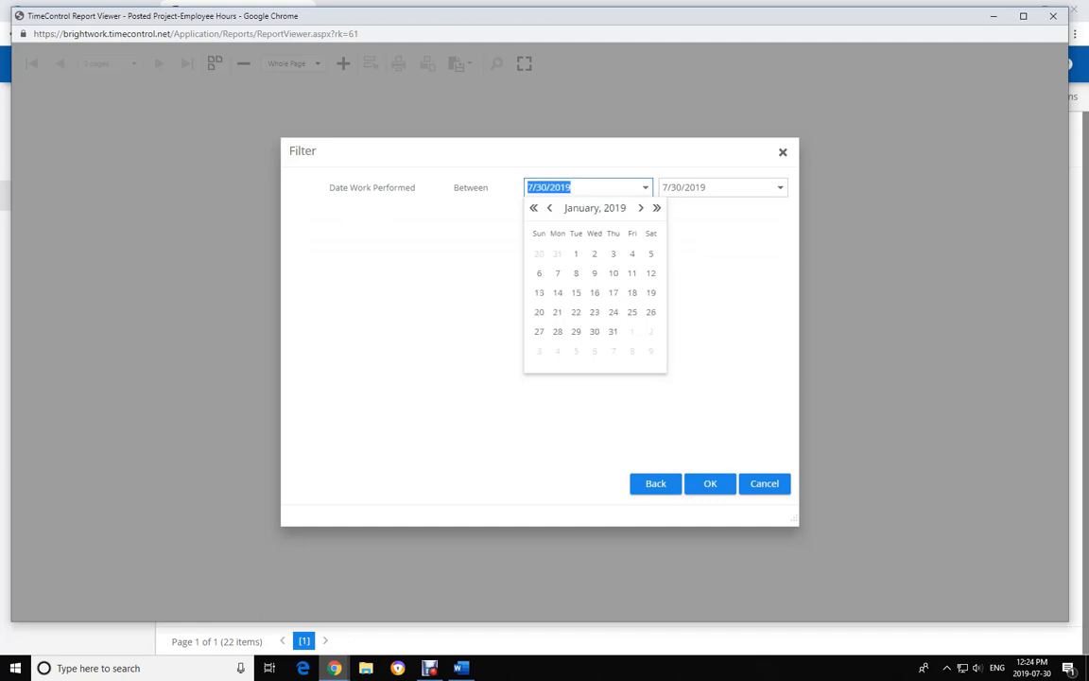
{"action": "key", "text": "Home"}
{"action": "key", "text": "Return"}
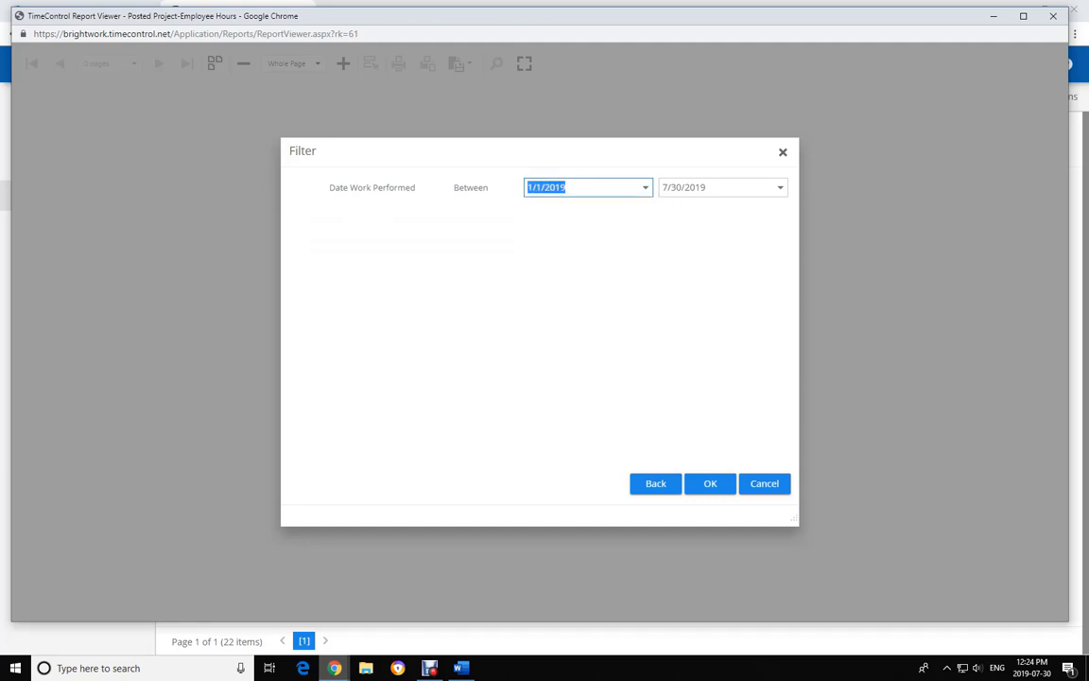
{"action": "key", "text": "Return"}
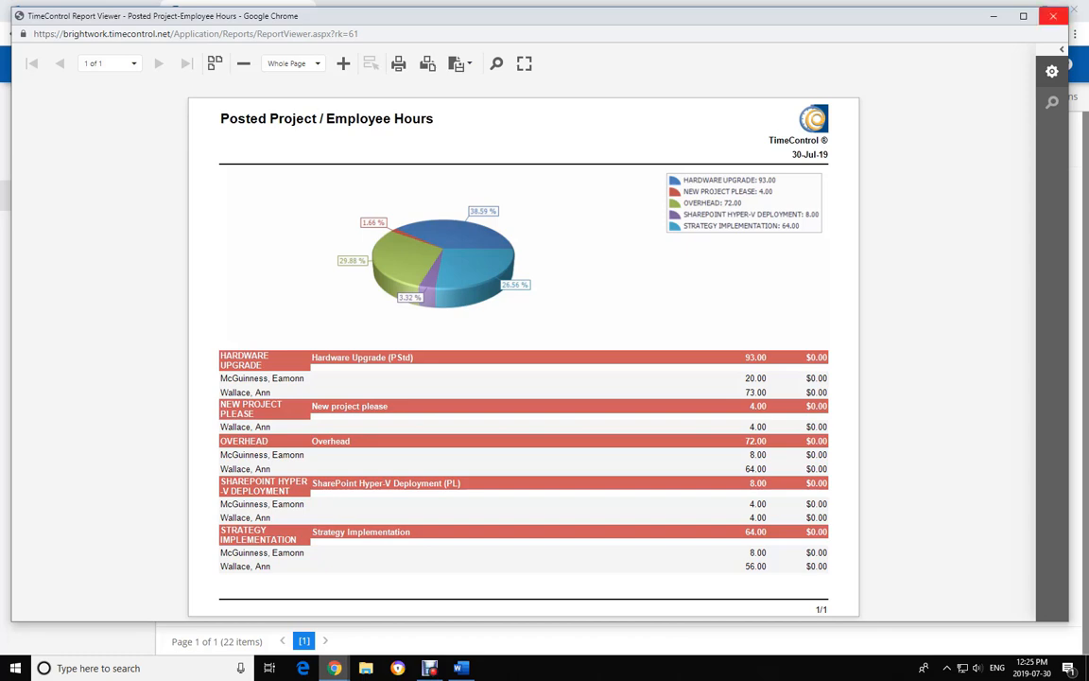
Load all 219 posted-hour records into the Drill Down Analyzer's Posted Data Review with No Filter
{"action": "left_click", "coordinate": [1052, 16]}
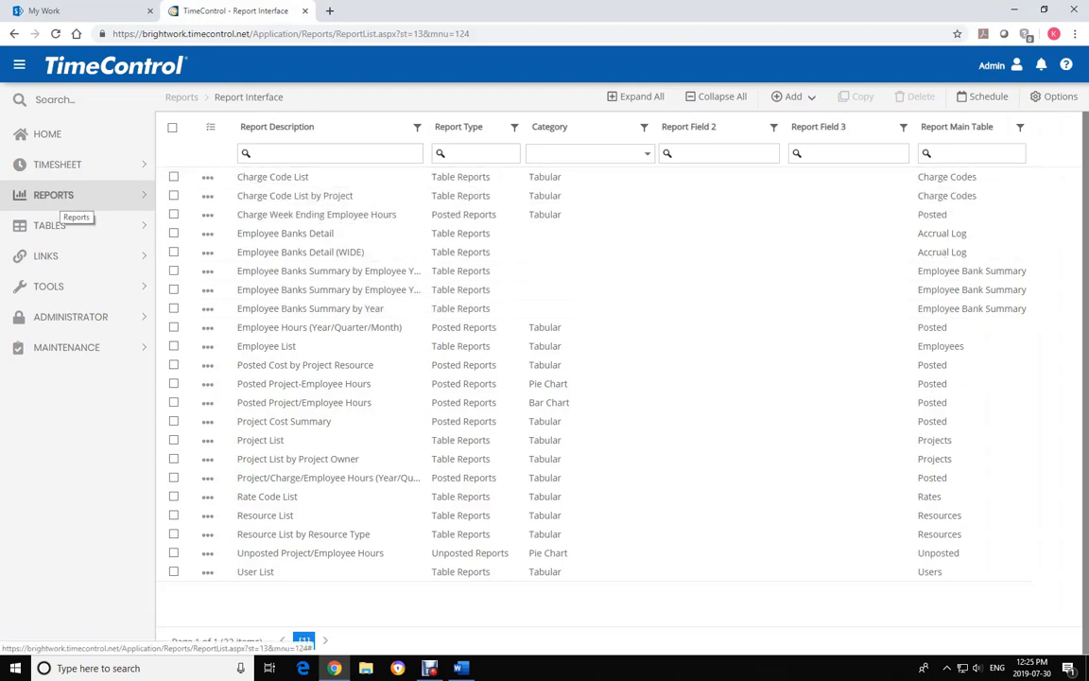
{"action": "left_click", "coordinate": [64, 198]}
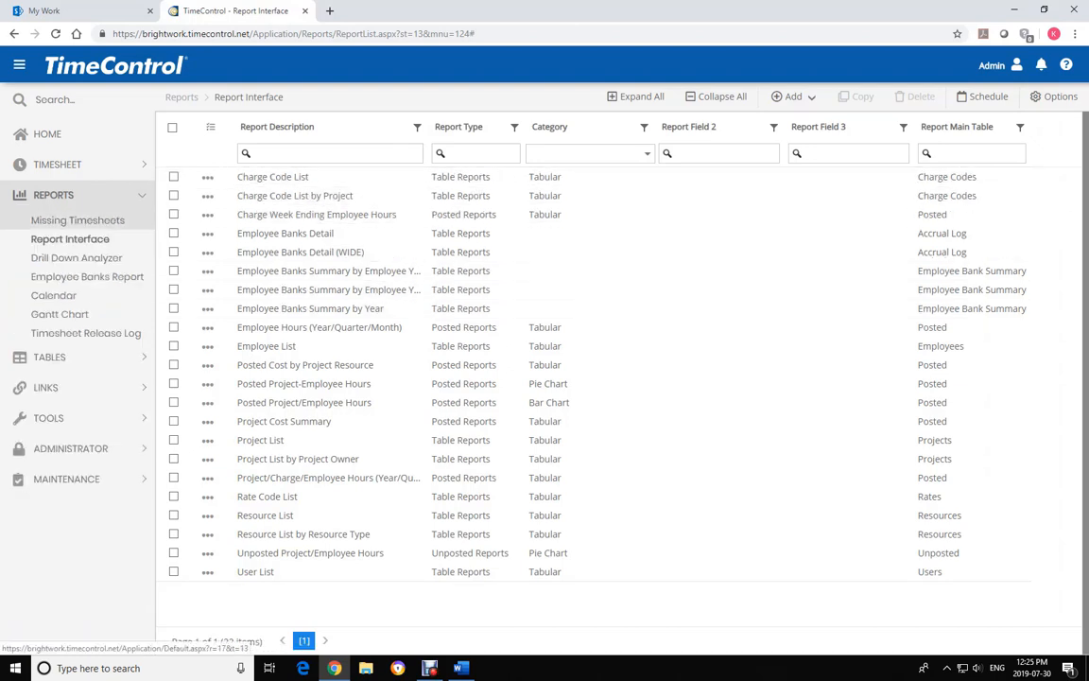
{"action": "left_click", "coordinate": [75, 257]}
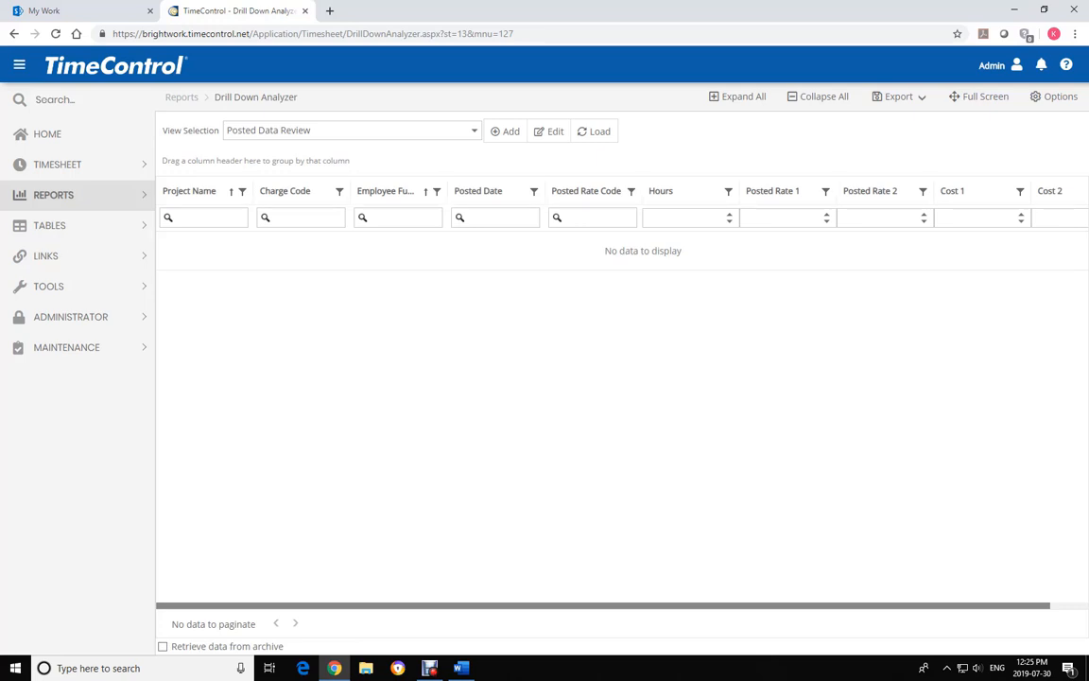
{"action": "left_click", "coordinate": [596, 130]}
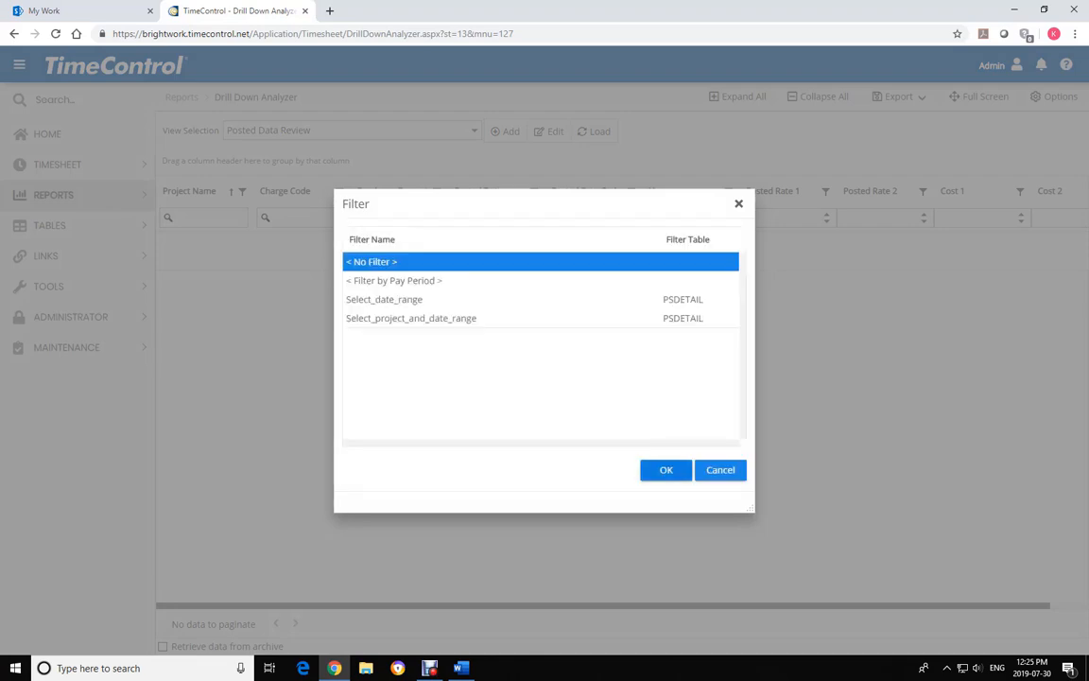
{"action": "left_click", "coordinate": [666, 469]}
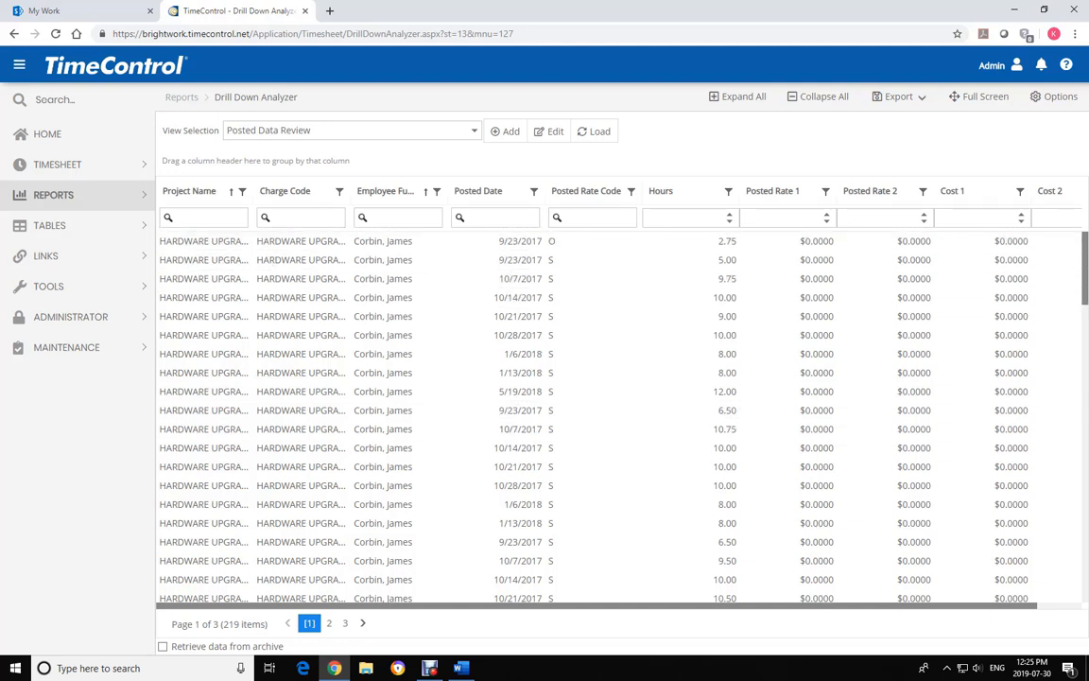
Group posted hours by Project Name then Employee Full Name, expanding OVERHEAD and its first employee
{"action": "left_click_drag", "start_coordinate": [189, 190], "coordinate": [189, 163]}
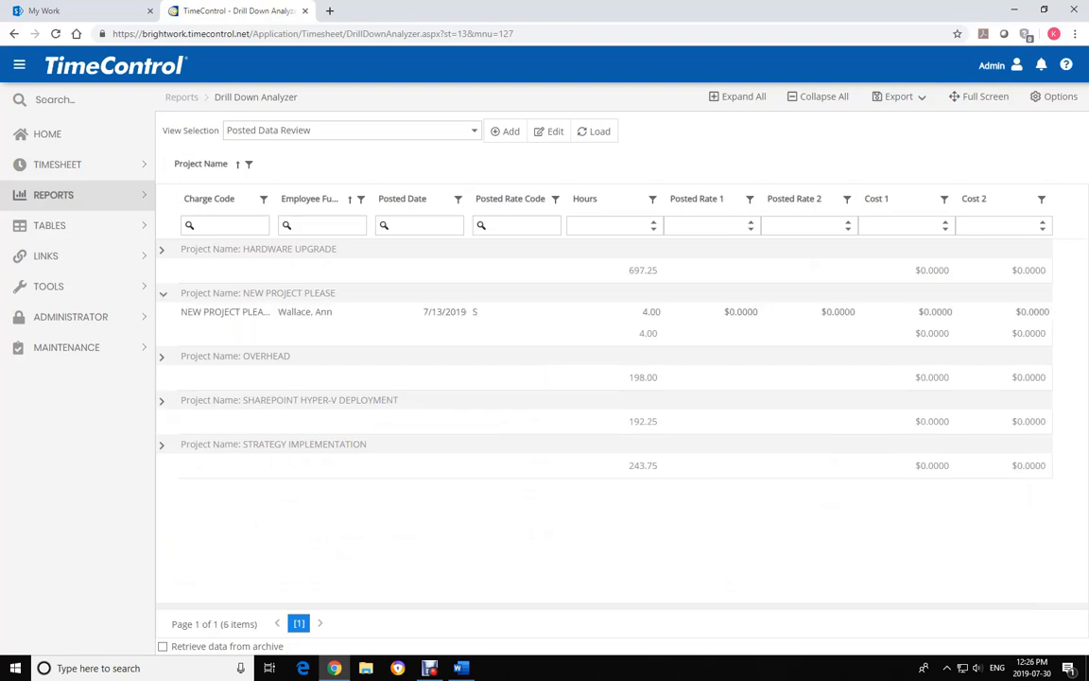
{"action": "left_click", "coordinate": [557, 363]}
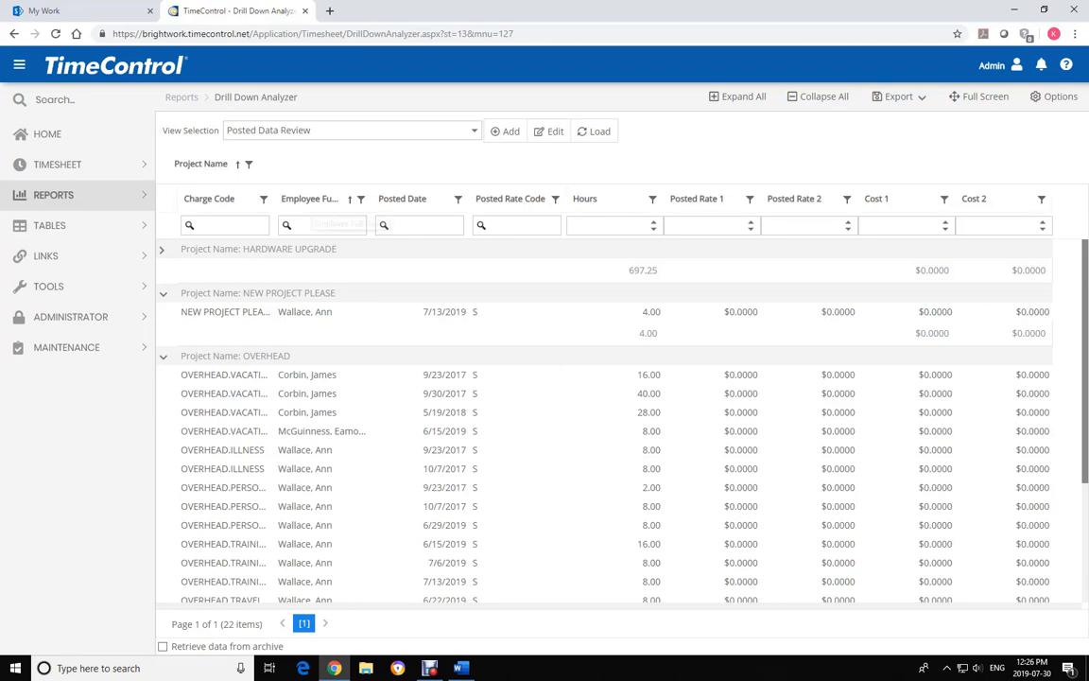
{"action": "left_click_drag", "start_coordinate": [309, 200], "coordinate": [293, 146]}
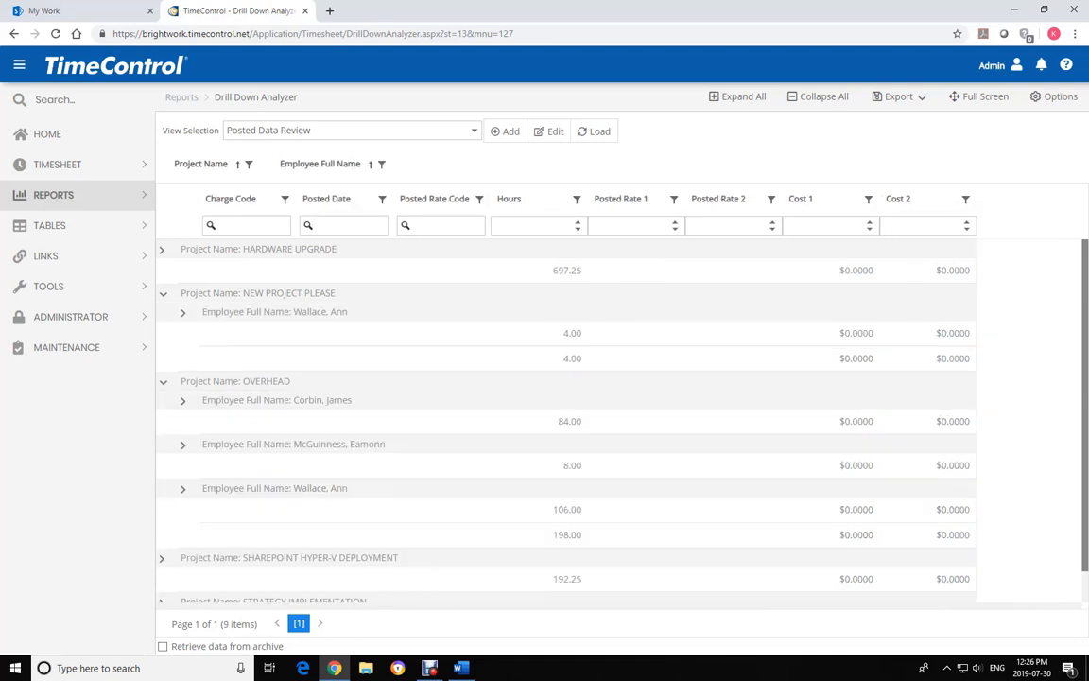
{"action": "left_click", "coordinate": [183, 400]}
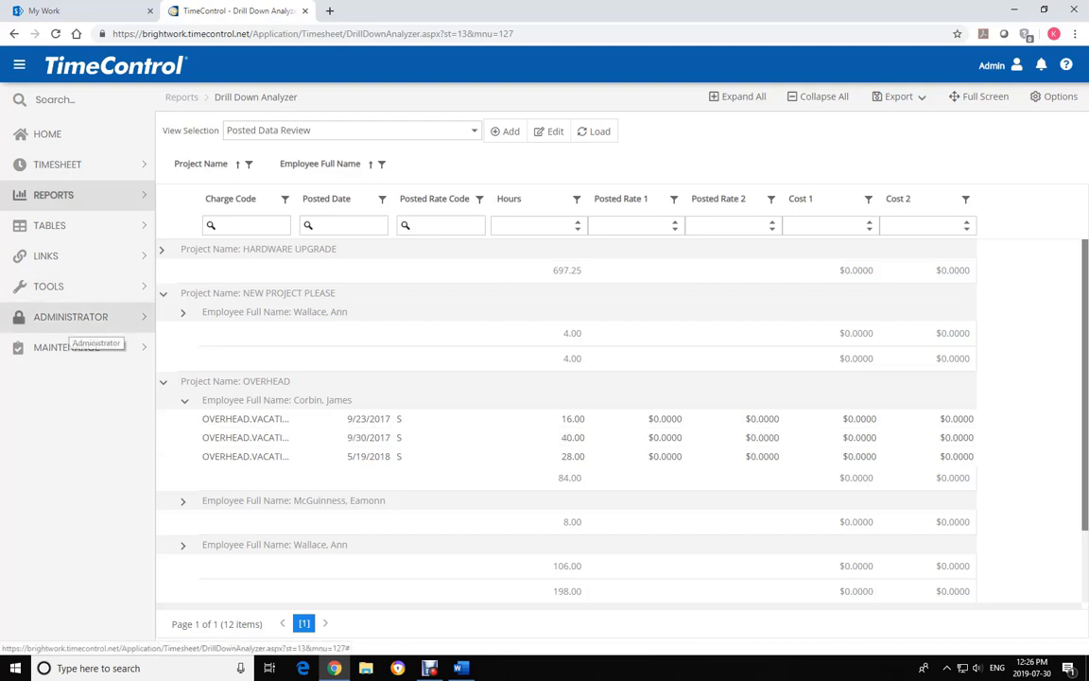
{"action": "left_click", "coordinate": [71, 316]}
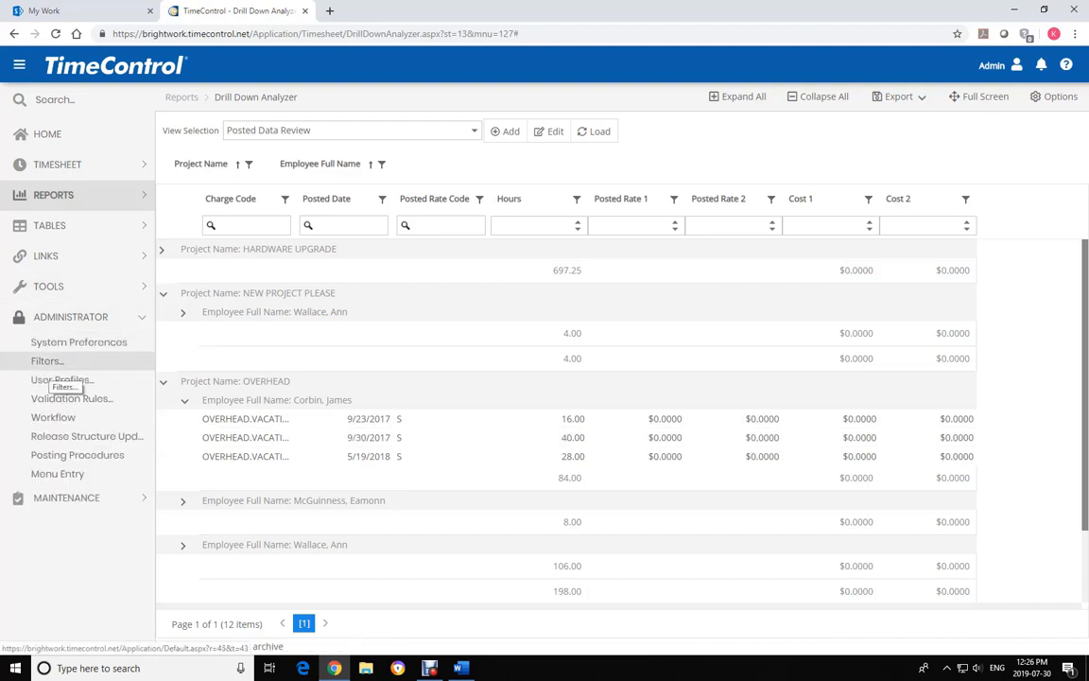
Display the Timesheet Entry filter Open_Charges: Charge Status Not Equals Closed
{"action": "left_click", "coordinate": [47, 362]}
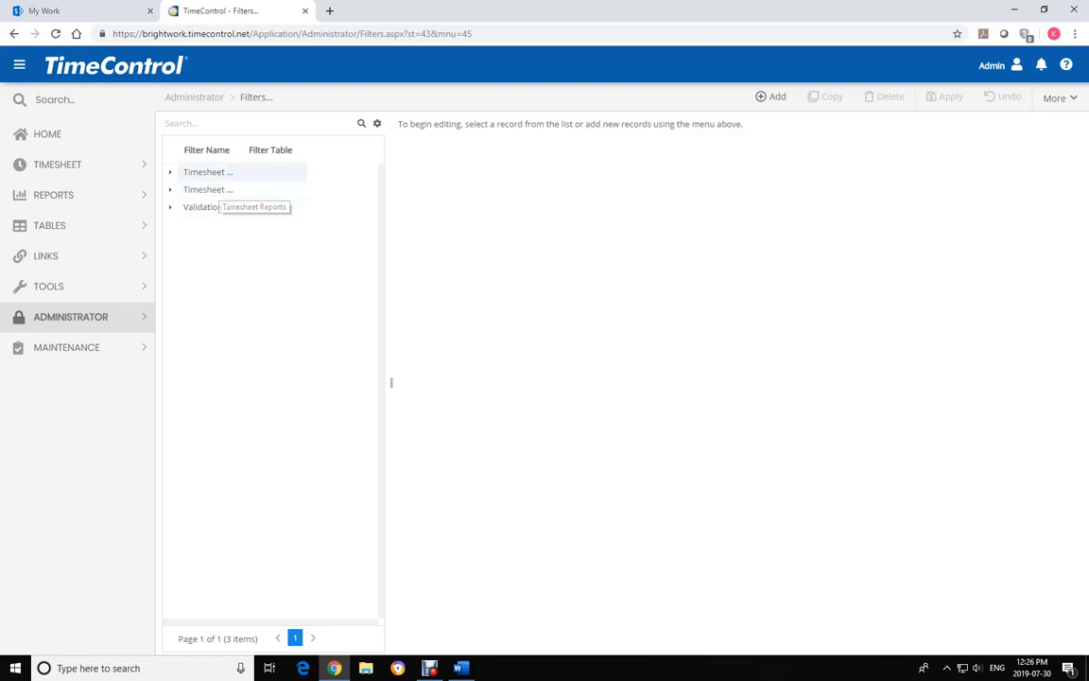
{"action": "left_click", "coordinate": [208, 172]}
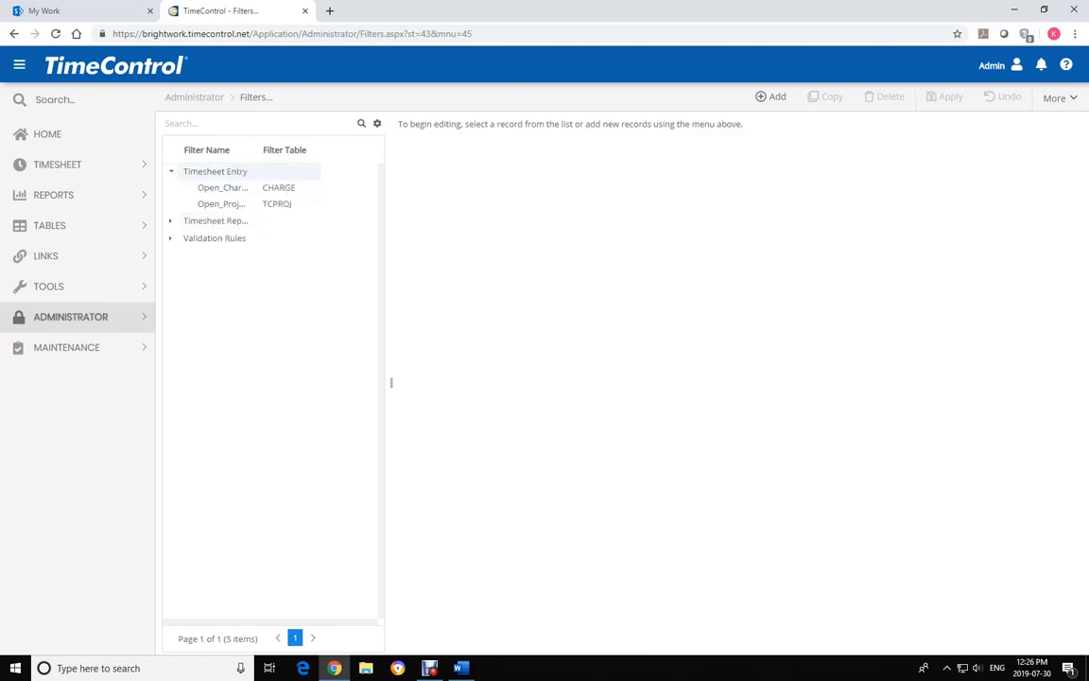
{"action": "left_click", "coordinate": [222, 187]}
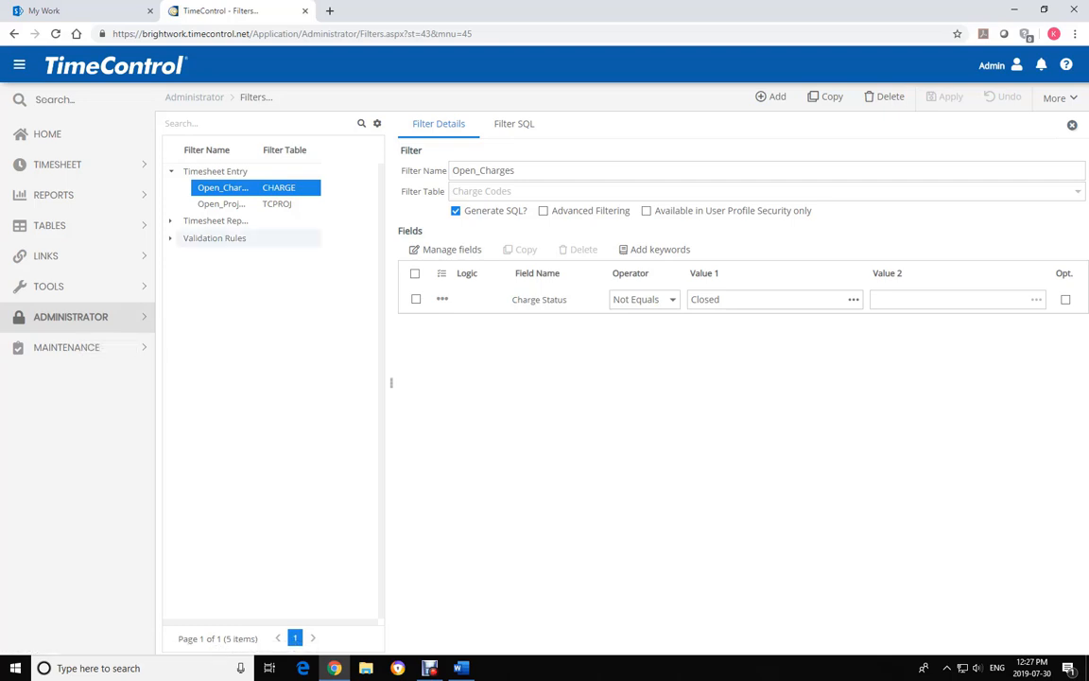
Check the Maximum_24_Hours_per_day filter, then view the 'Minimum of 8 hours per work day' validation rule
{"action": "left_click", "coordinate": [171, 237]}
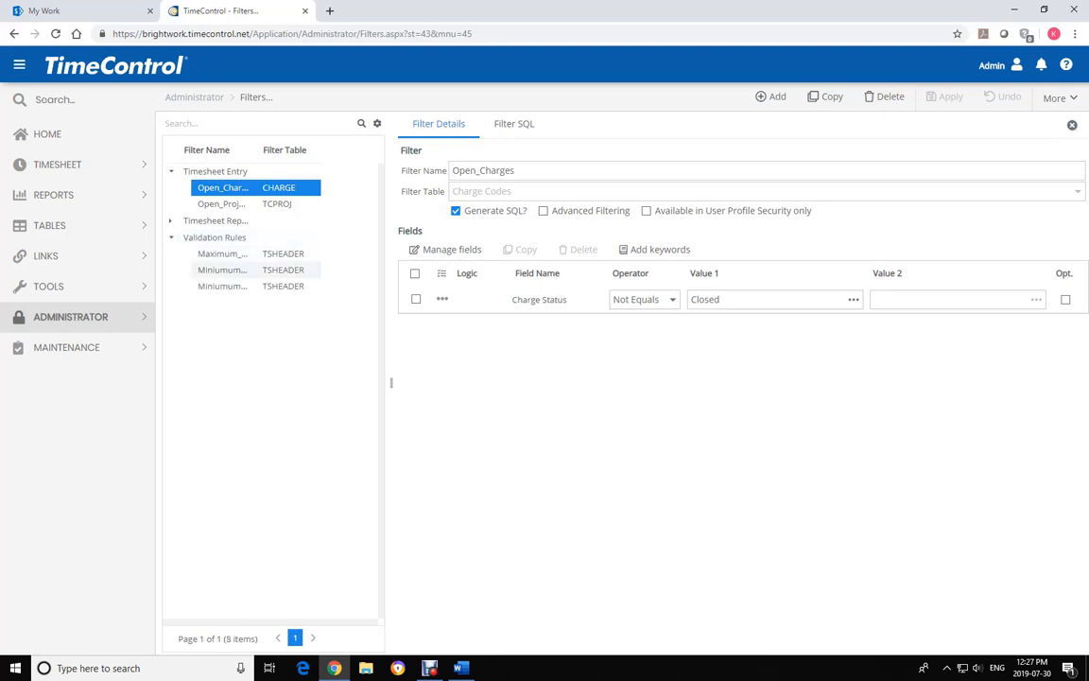
{"action": "left_click", "coordinate": [223, 253]}
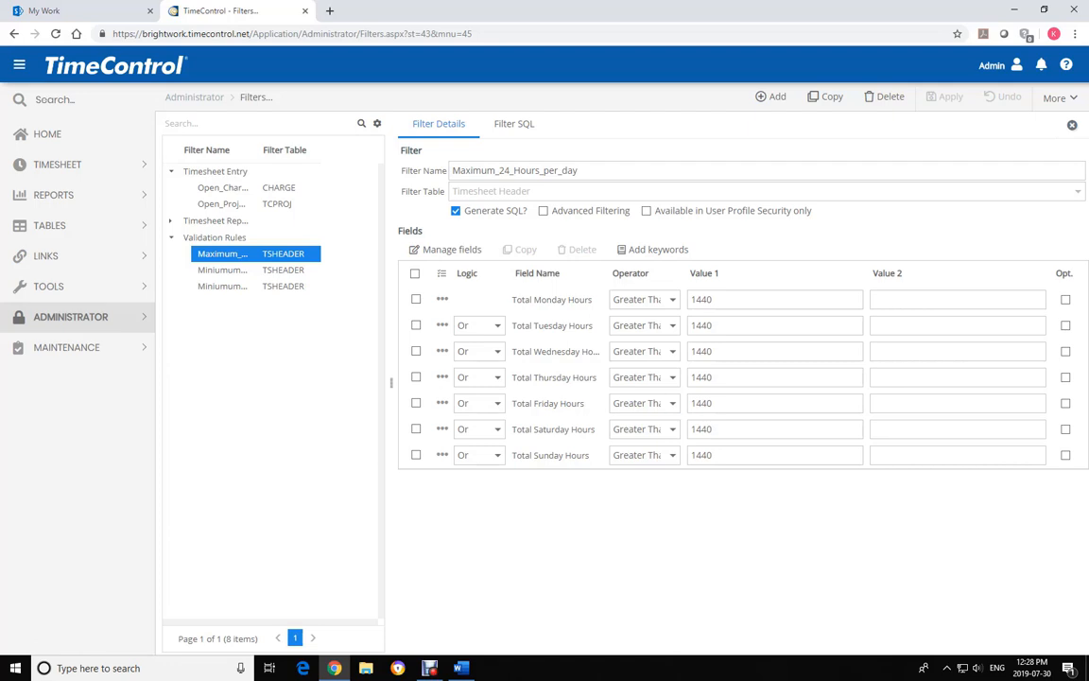
{"action": "left_click", "coordinate": [75, 319]}
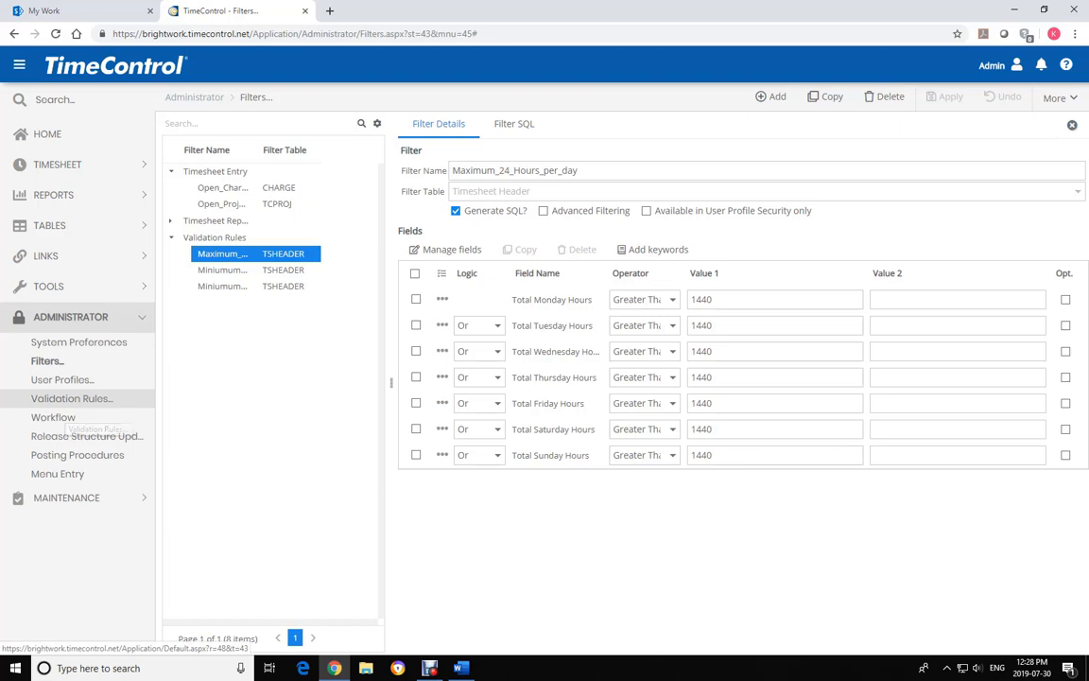
{"action": "left_click", "coordinate": [72, 398]}
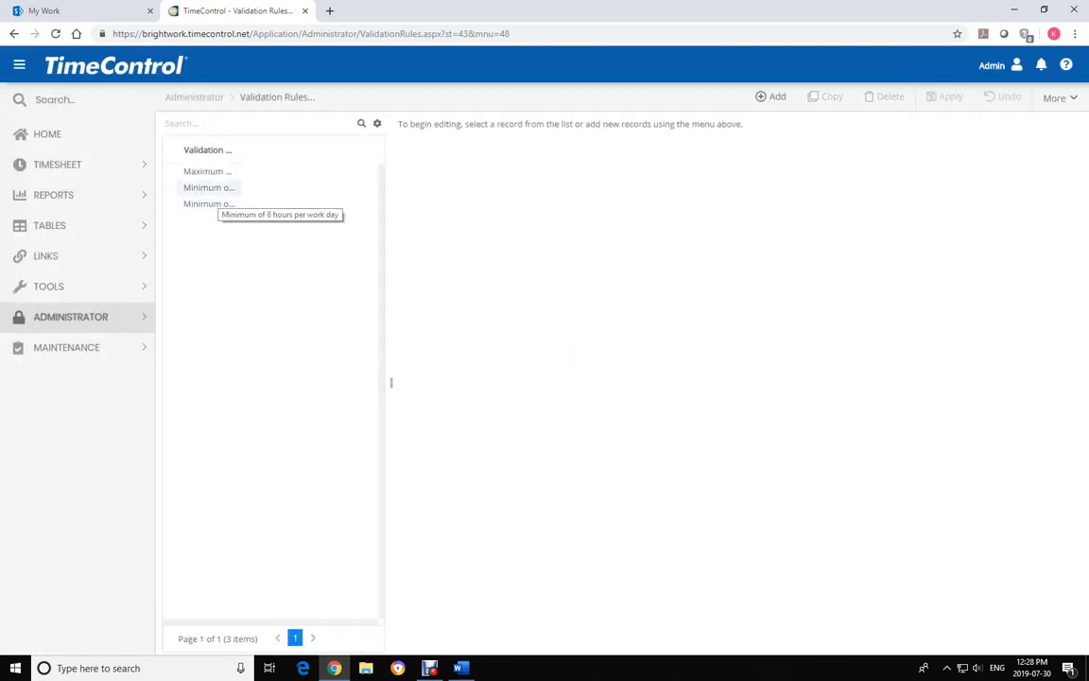
{"action": "left_click", "coordinate": [209, 188]}
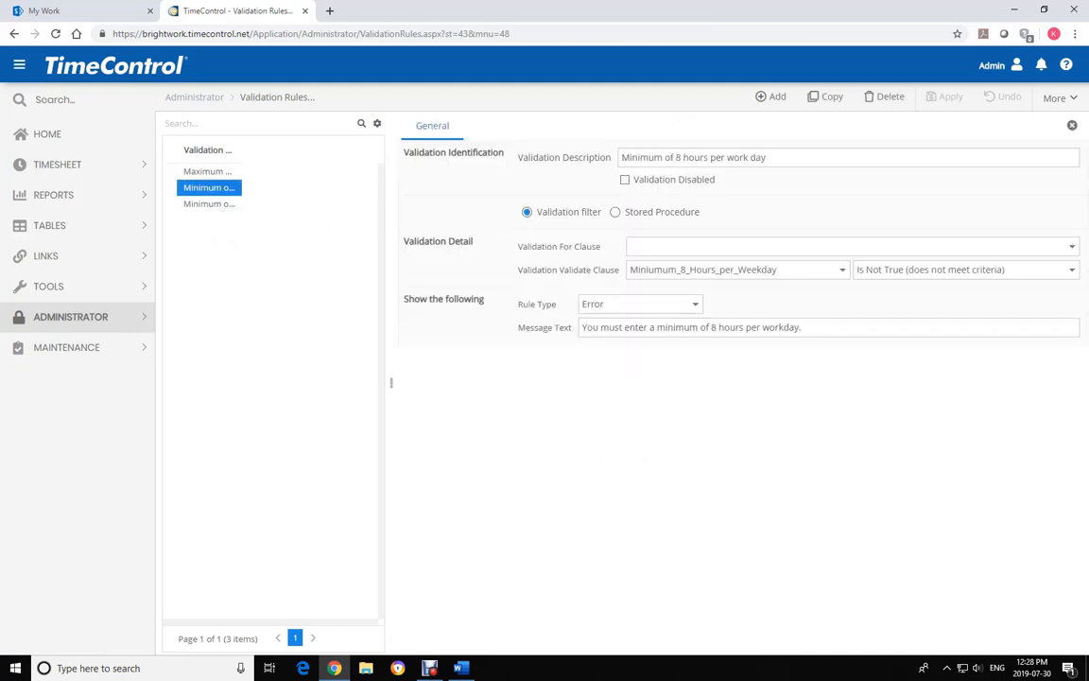